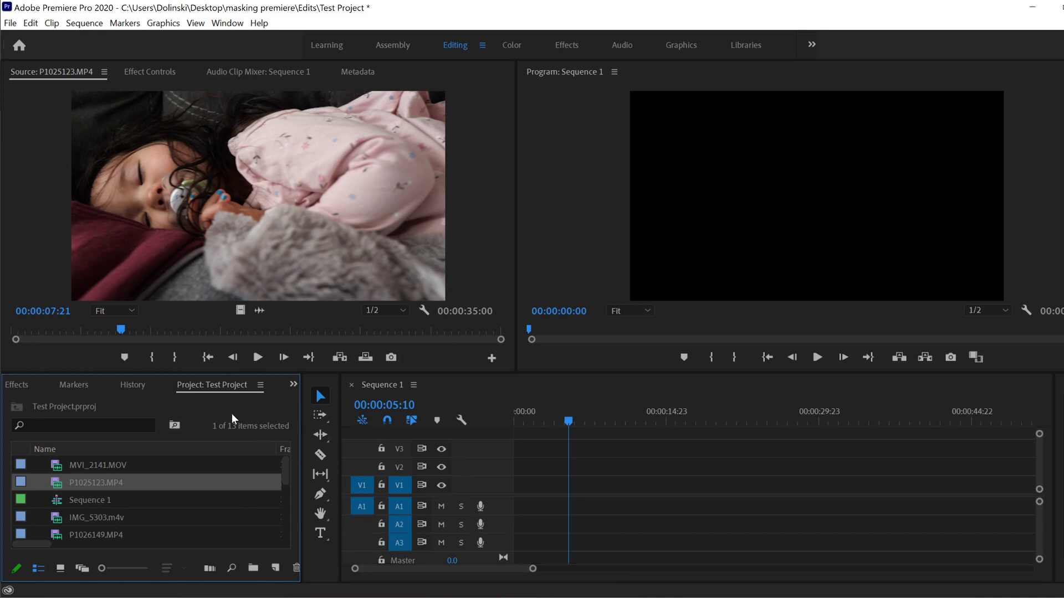
Step: Activate the Source, Program, Timeline and Project panels in turn, then open P1025123.MP4 for preview
{"action": "left_click", "coordinate": [275, 267]}
{"action": "left_click", "coordinate": [564, 242]}
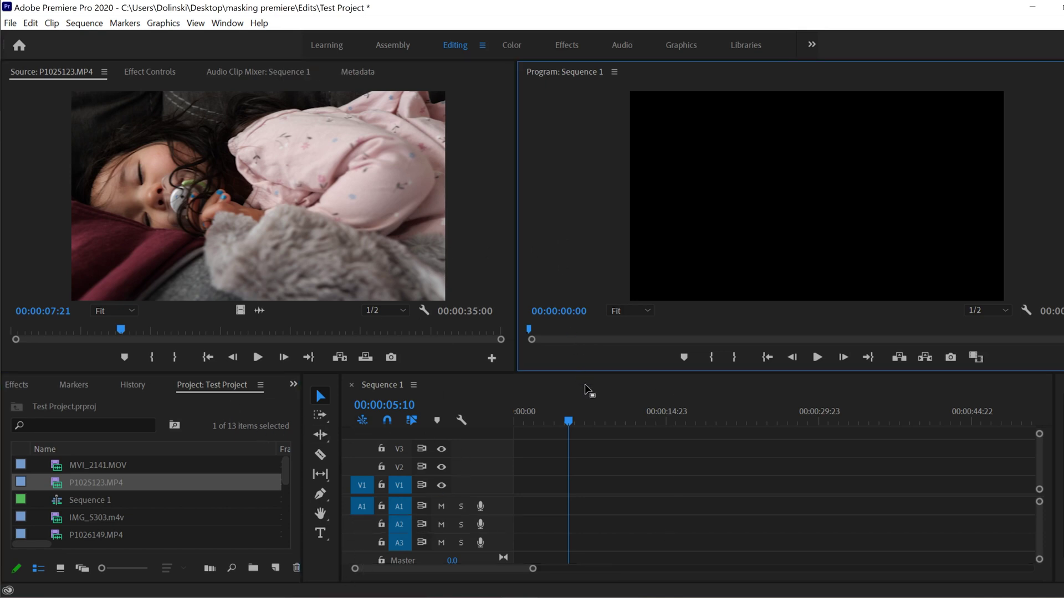
{"action": "left_click", "coordinate": [592, 395]}
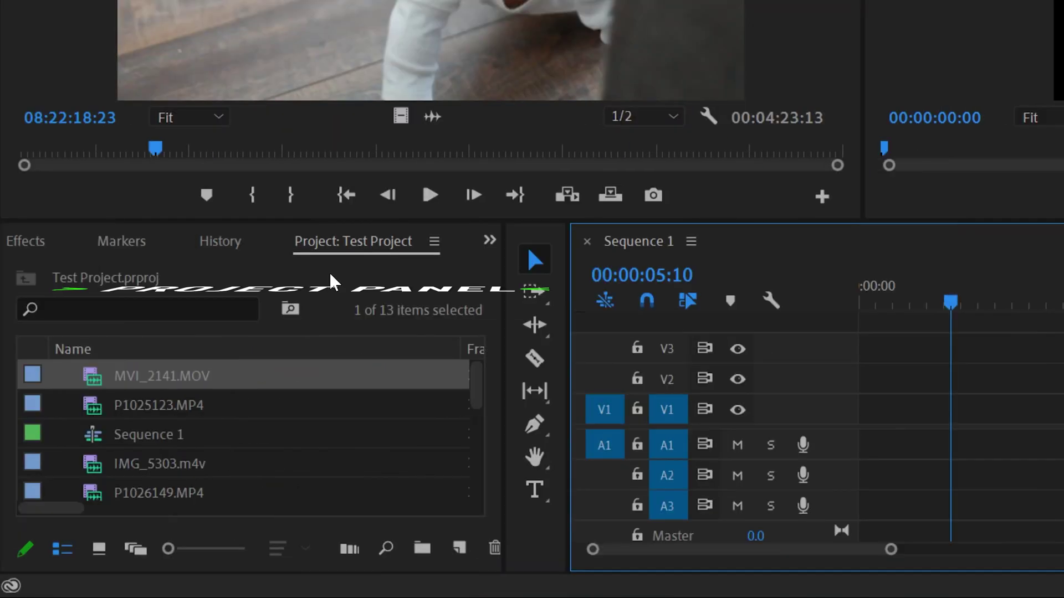
{"action": "left_click", "coordinate": [331, 283]}
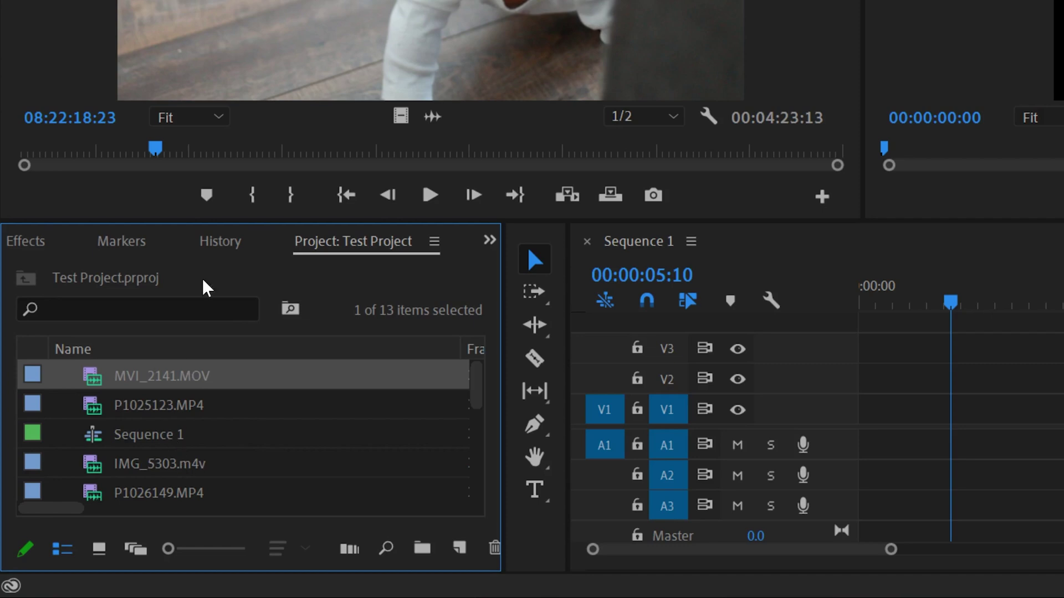
{"action": "left_click", "coordinate": [531, 2]}
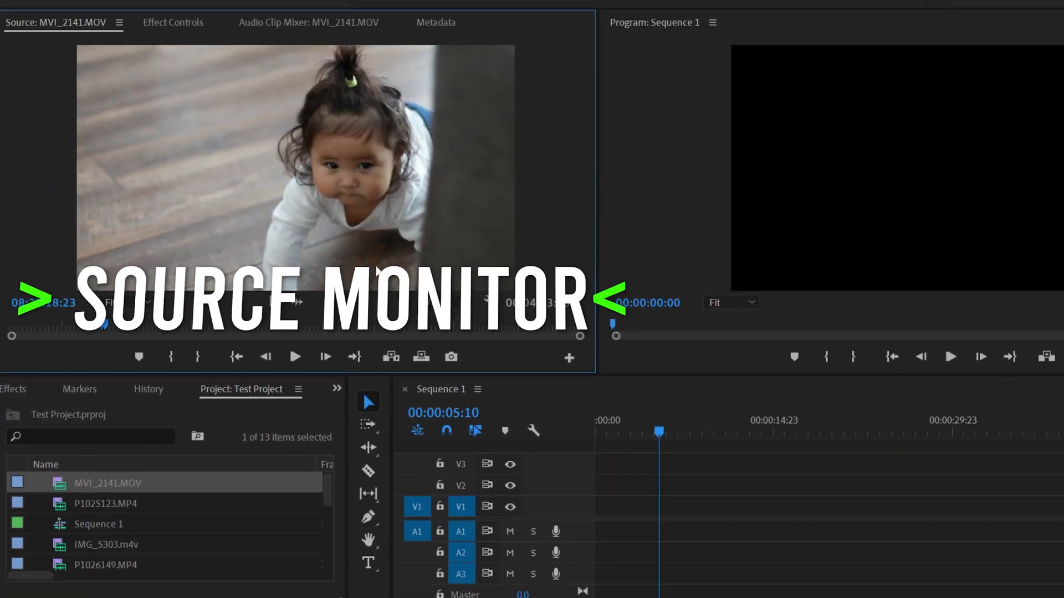
{"action": "double_click", "coordinate": [114, 503]}
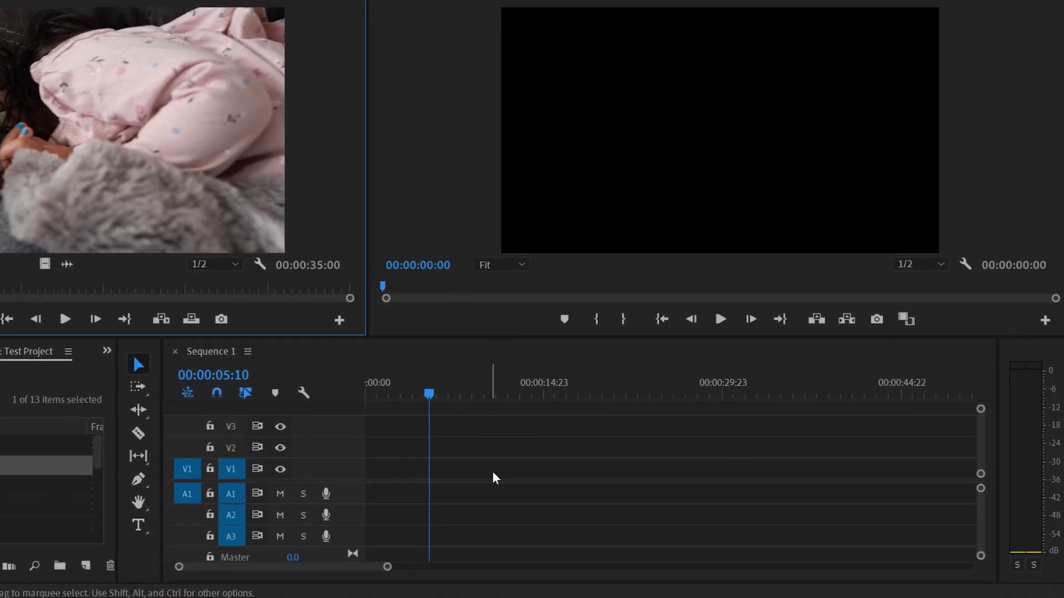
Step: Add P1025123.MP4 to Sequence 1 at 00:00:05:10 and preview up to the sleeping girl
{"action": "left_click", "coordinate": [753, 499]}
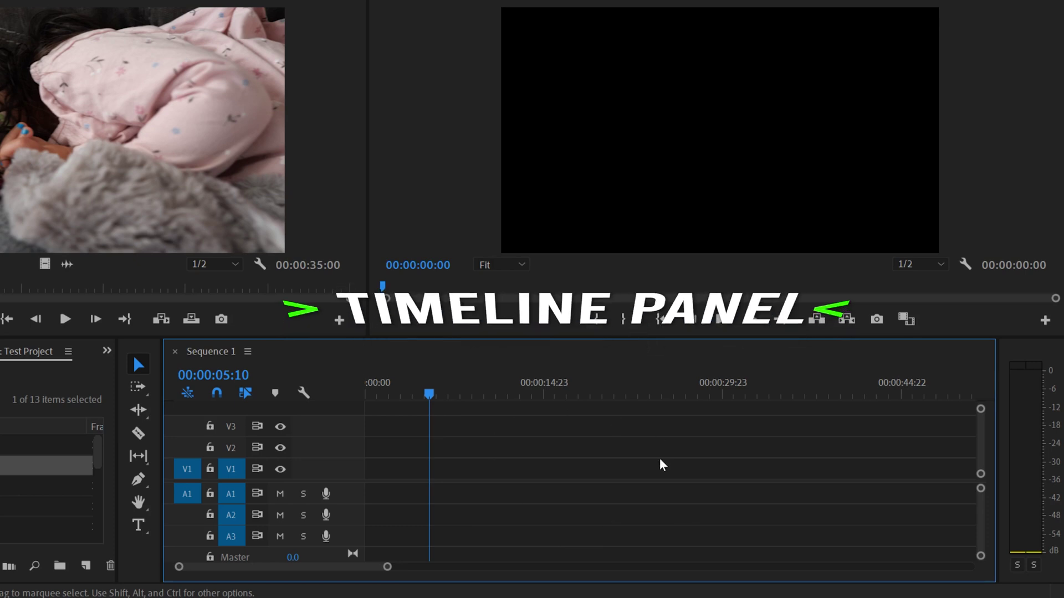
{"action": "left_click_drag", "start_coordinate": [148, 214], "coordinate": [443, 474]}
{"action": "left_click", "coordinate": [476, 394]}
{"action": "left_click", "coordinate": [487, 394]}
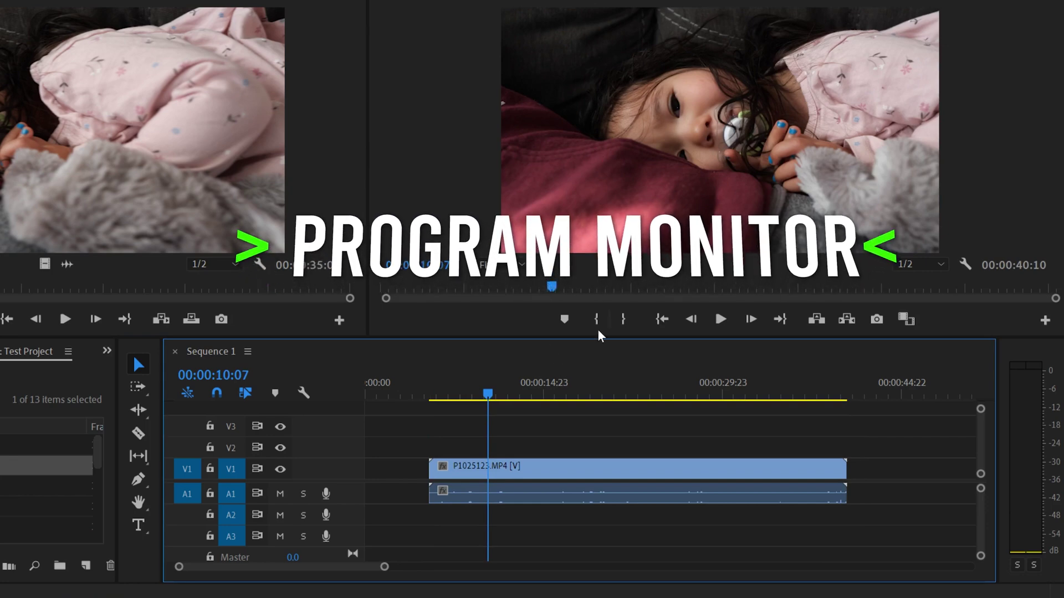
{"action": "left_click_drag", "start_coordinate": [488, 398], "coordinate": [563, 393]}
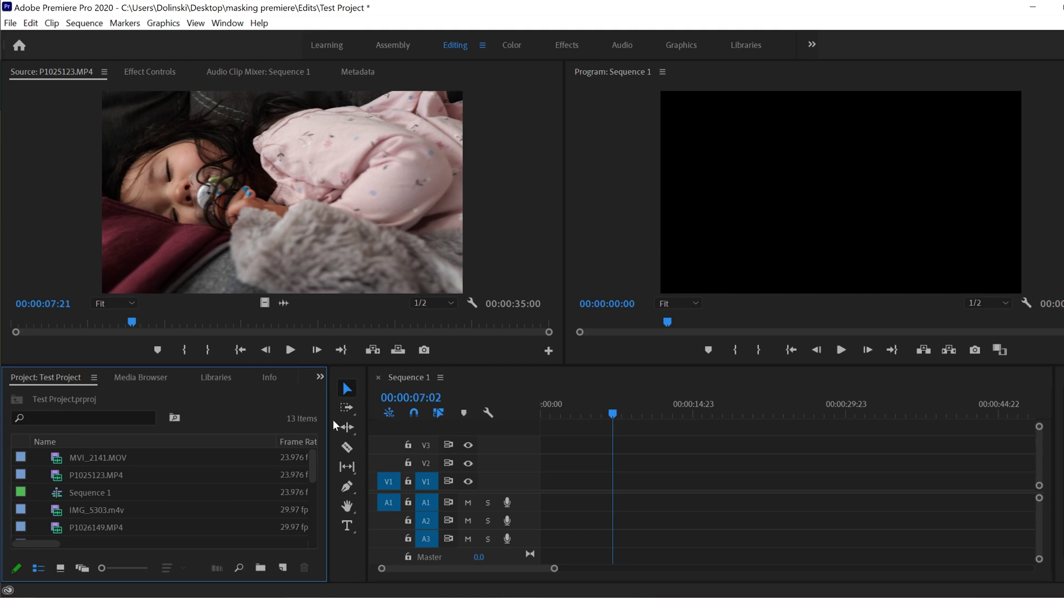
Step: Enlarge and widen the Project panel, then show its 13 clips as Icon View thumbnails
{"action": "left_click_drag", "start_coordinate": [334, 424], "coordinate": [483, 425]}
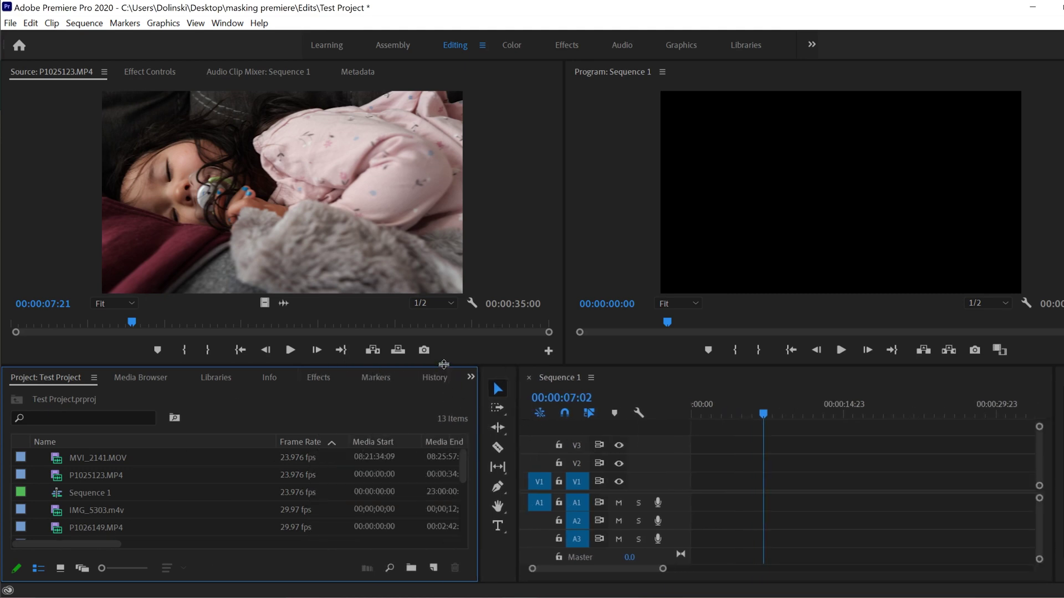
{"action": "left_click_drag", "start_coordinate": [443, 364], "coordinate": [444, 235]}
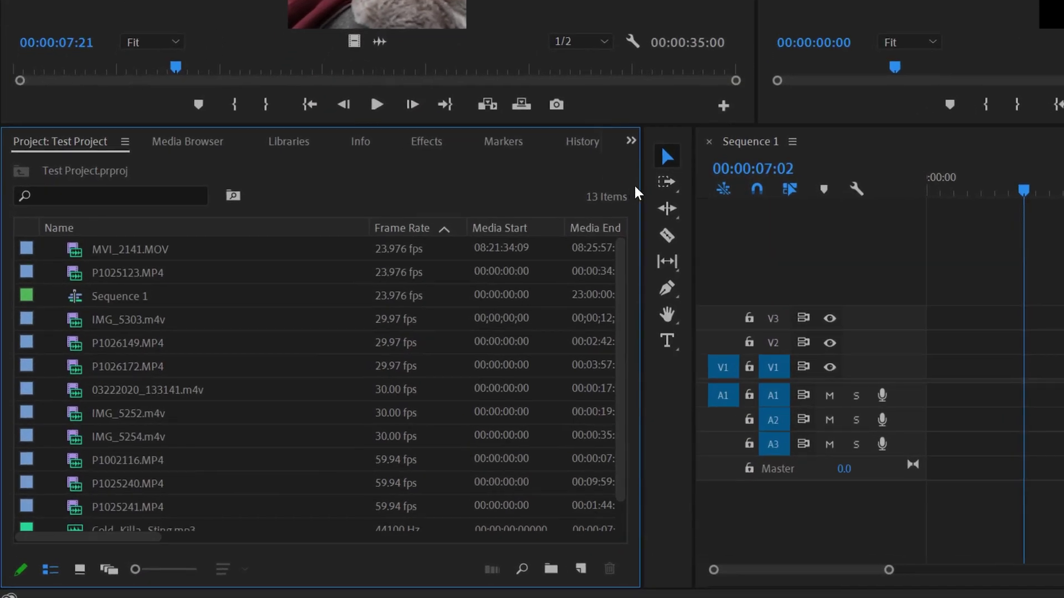
{"action": "left_click_drag", "start_coordinate": [638, 189], "coordinate": [692, 188]}
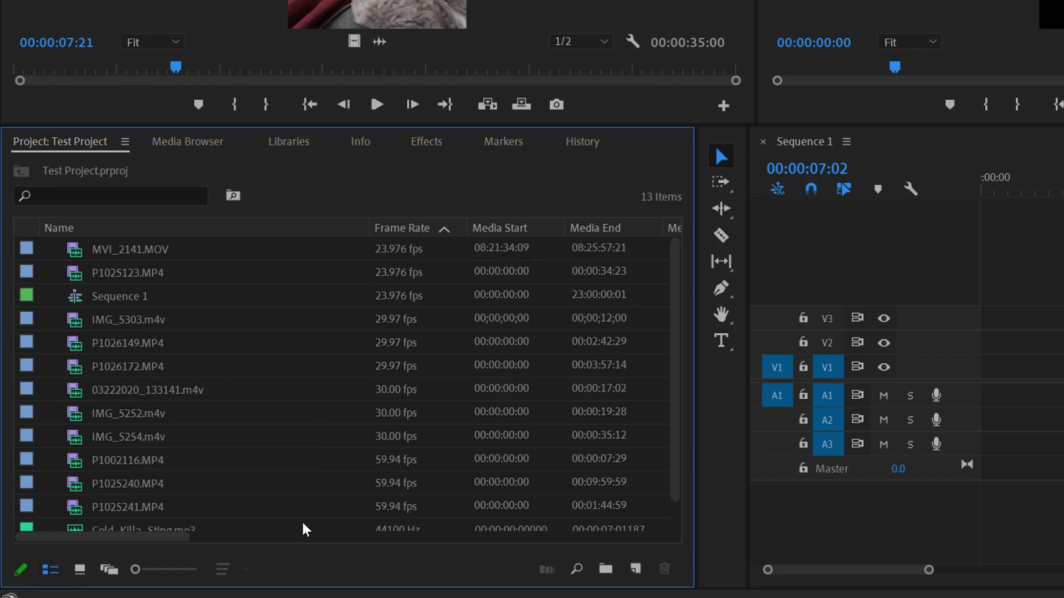
{"action": "left_click_drag", "start_coordinate": [161, 537], "coordinate": [67, 536]}
{"action": "left_click", "coordinate": [111, 343]}
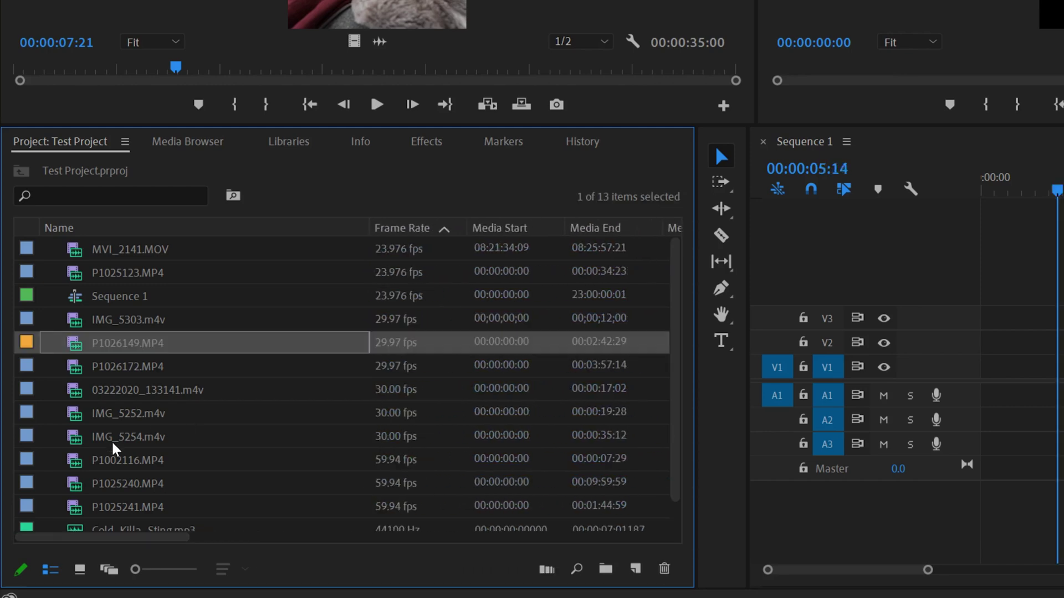
{"action": "left_click", "coordinate": [80, 570]}
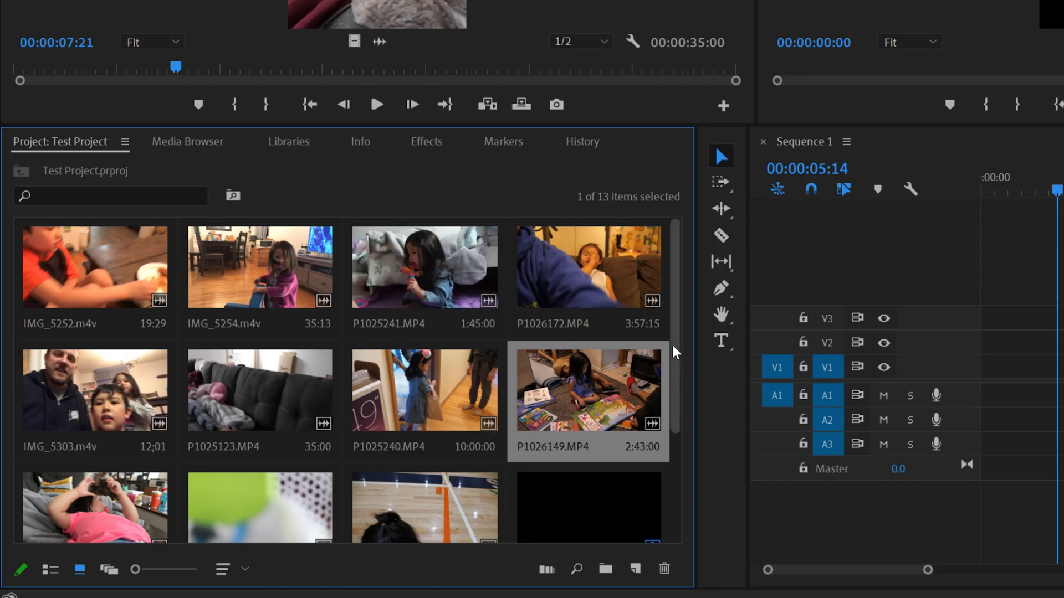
{"action": "left_click_drag", "start_coordinate": [675, 353], "coordinate": [676, 451]}
{"action": "scroll", "coordinate": [678, 454], "scroll_direction": "up", "scroll_amount": 3}
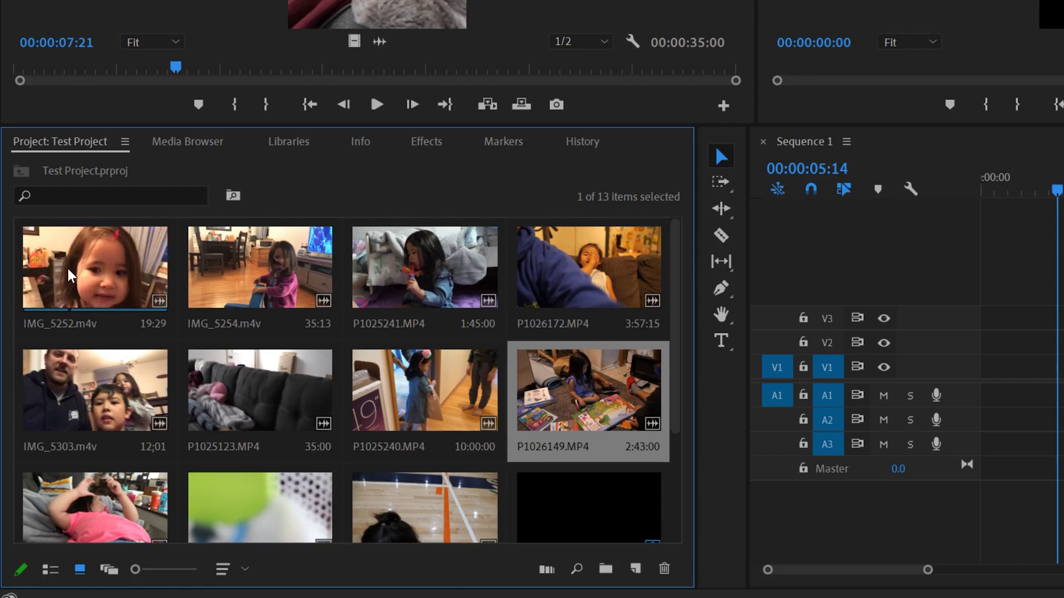
{"action": "left_click", "coordinate": [83, 299]}
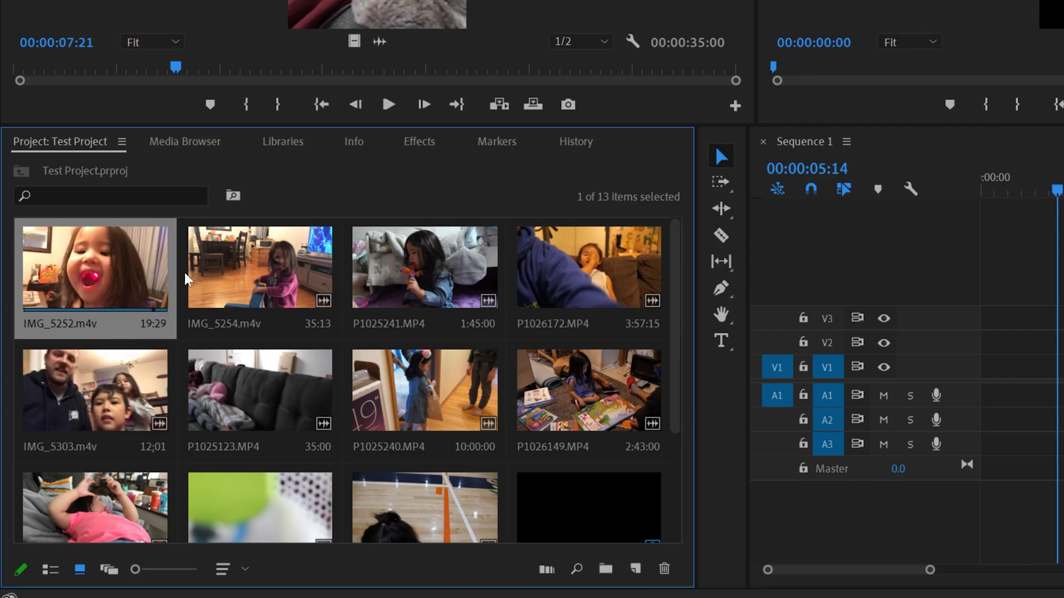
Step: Rename the IMG_5252.m4v clip to Sammie
{"action": "left_click", "coordinate": [58, 323]}
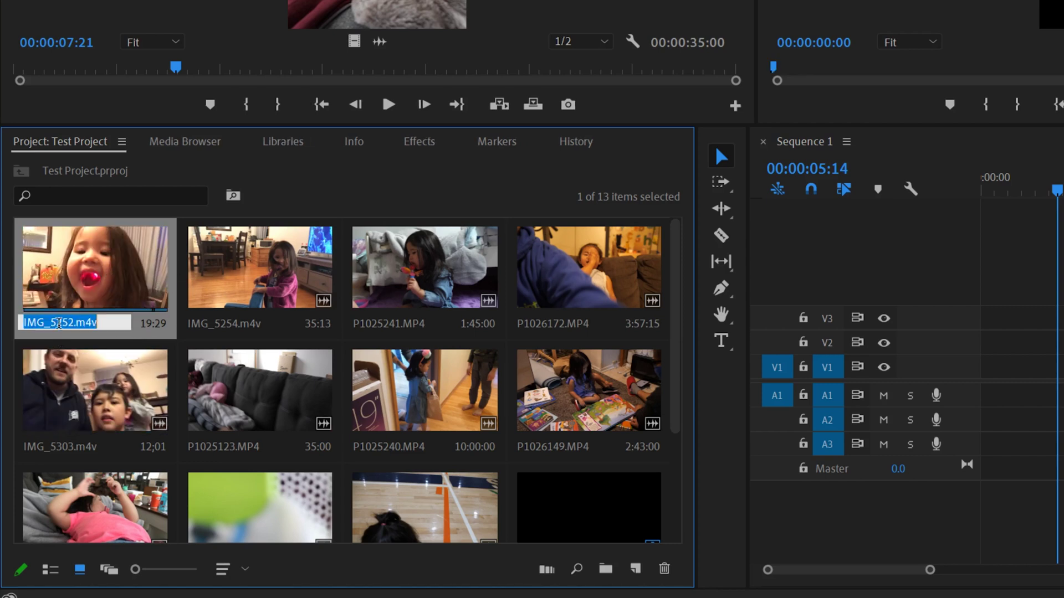
{"action": "type", "text": "Summer"}
{"action": "key", "text": "Return"}
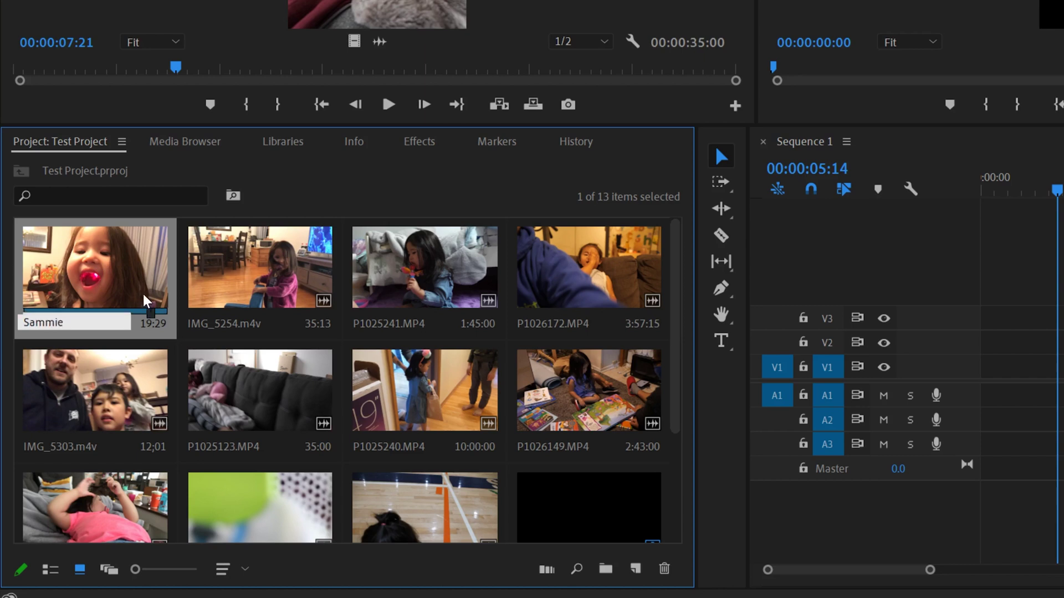
{"action": "scroll", "coordinate": [329, 300], "scroll_direction": "down", "scroll_amount": 3}
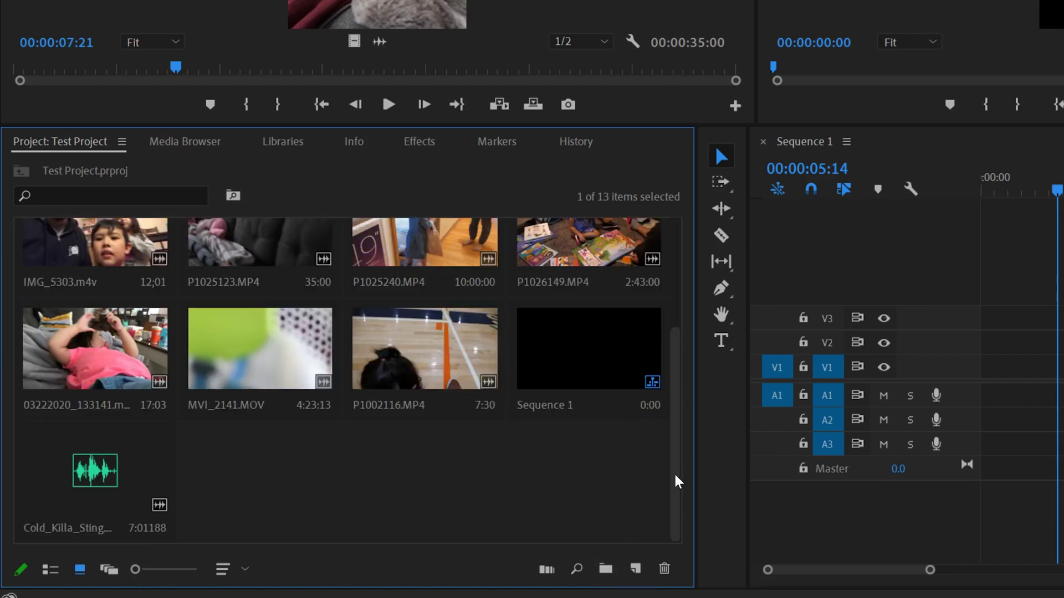
{"action": "left_click_drag", "start_coordinate": [695, 472], "coordinate": [668, 500]}
Step: Create two new bins named Sammie and Jaiden
{"action": "left_click", "coordinate": [578, 569]}
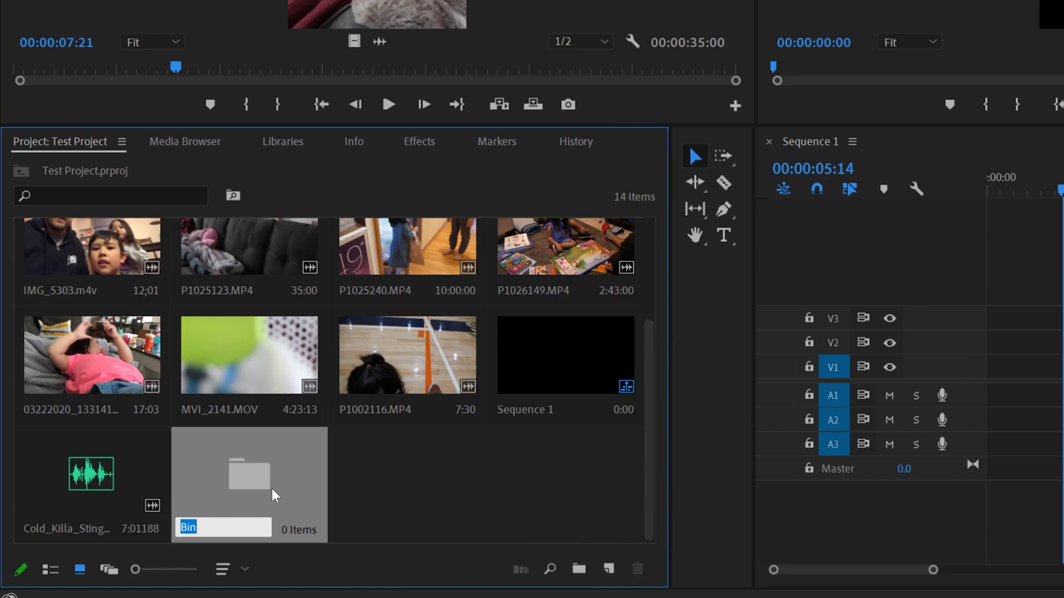
{"action": "type", "text": "Sammie"}
{"action": "left_click", "coordinate": [419, 490]}
{"action": "left_click", "coordinate": [579, 569]}
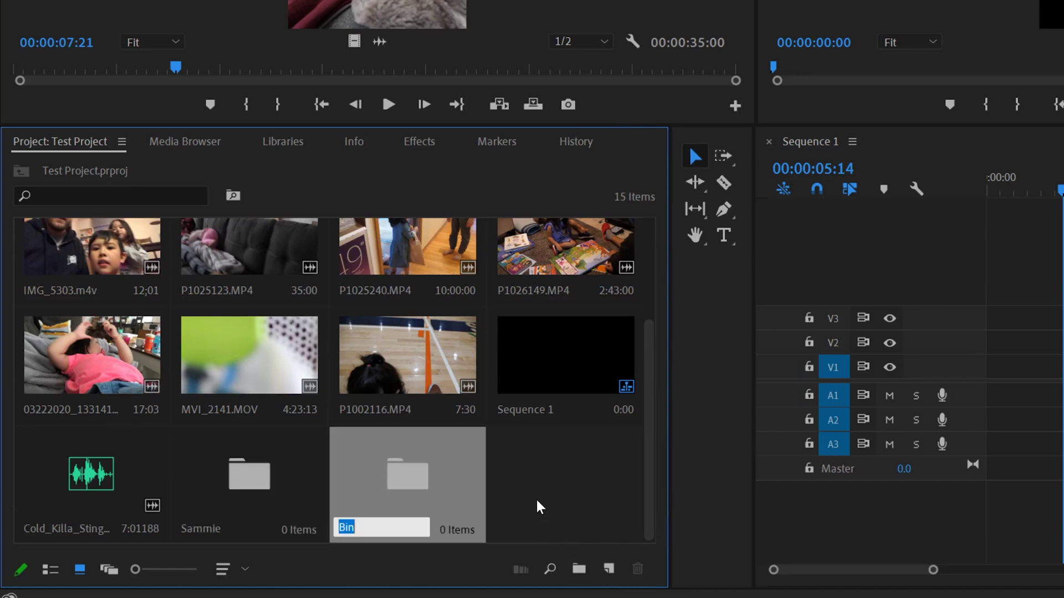
{"action": "type", "text": "Jaide"}
{"action": "left_click", "coordinate": [575, 521]}
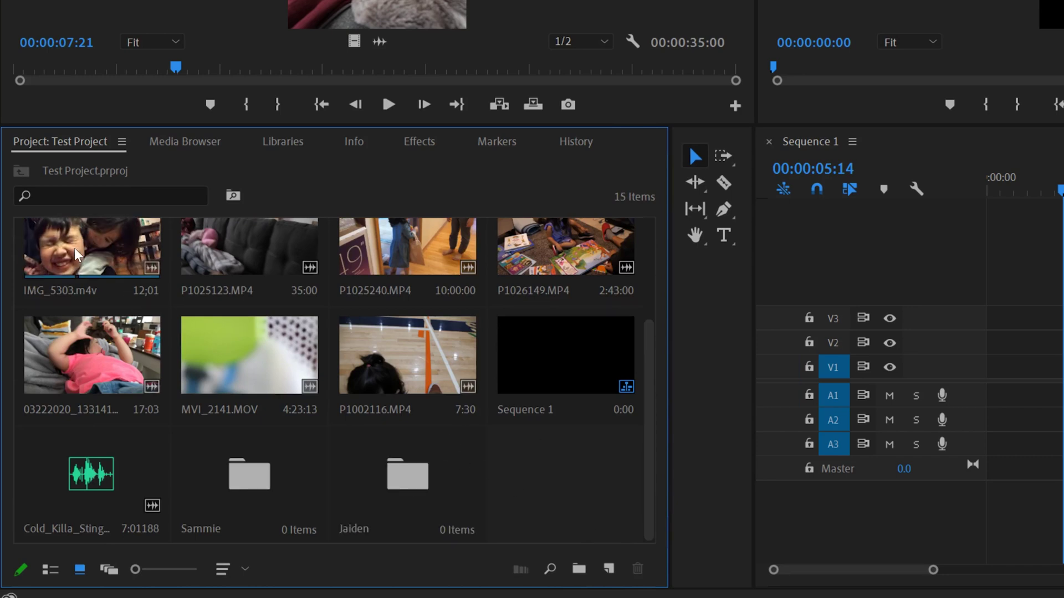
Step: Move IMG_5303 into Jaiden and the ten clips from P1002116 to Sammie into Sammie, then switch to List View
{"action": "left_click_drag", "start_coordinate": [75, 255], "coordinate": [415, 484]}
{"action": "left_click", "coordinate": [263, 373]}
{"action": "scroll", "coordinate": [206, 385], "scroll_direction": "up", "scroll_amount": 2}
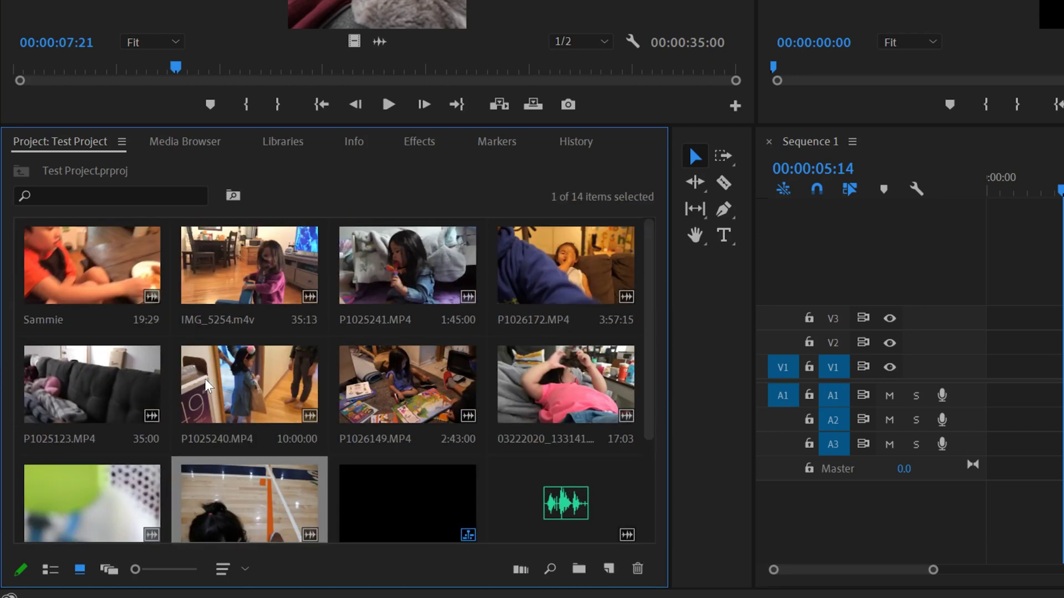
{"action": "left_click", "coordinate": [99, 275], "text": "shift"}
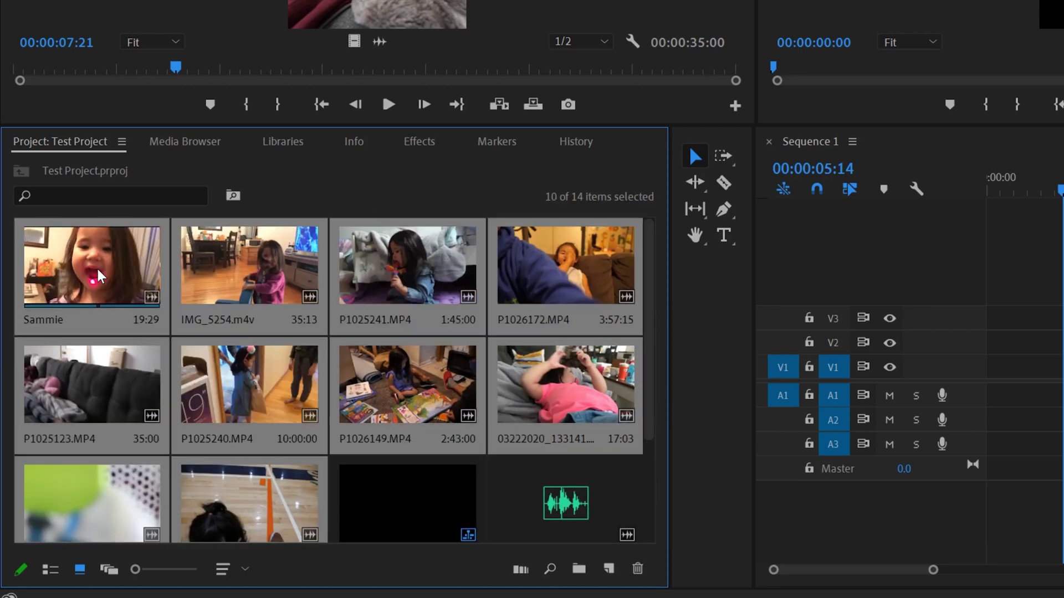
{"action": "scroll", "coordinate": [336, 343], "scroll_direction": "down", "scroll_amount": 2}
{"action": "left_click_drag", "start_coordinate": [258, 375], "coordinate": [83, 472]}
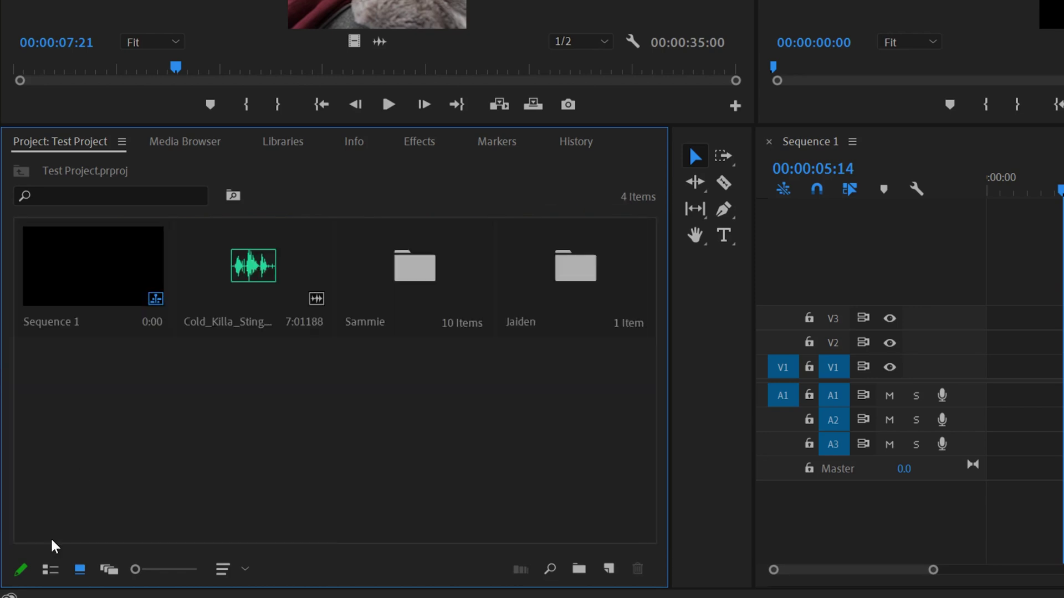
{"action": "left_click", "coordinate": [51, 570]}
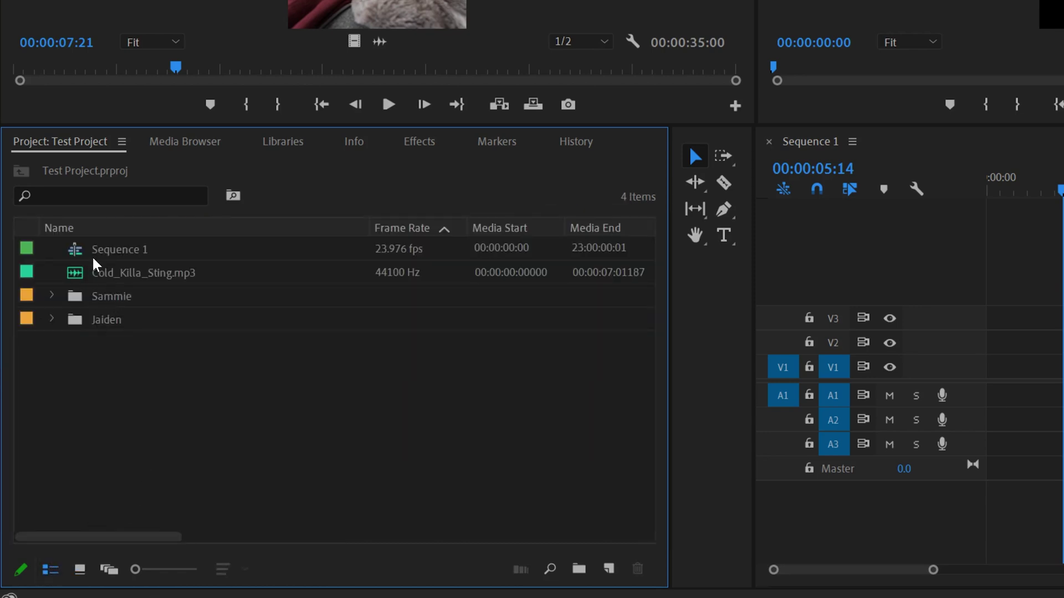
Step: Expand the Sammie and Jaiden bins and select the Sammie Dad Selfies clip
{"action": "left_click", "coordinate": [51, 295]}
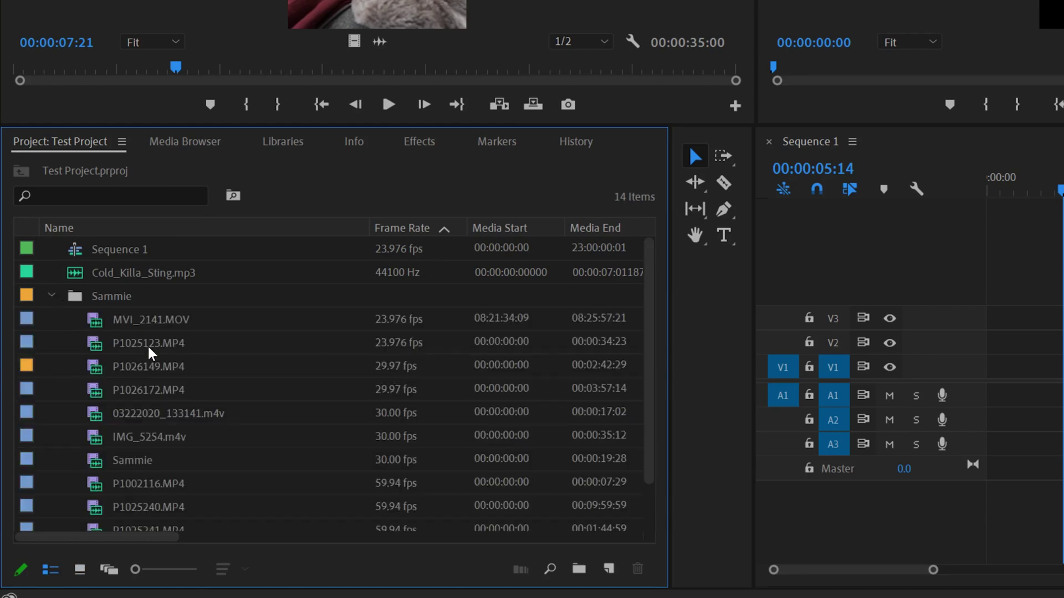
{"action": "left_click", "coordinate": [51, 295]}
{"action": "left_click", "coordinate": [52, 320]}
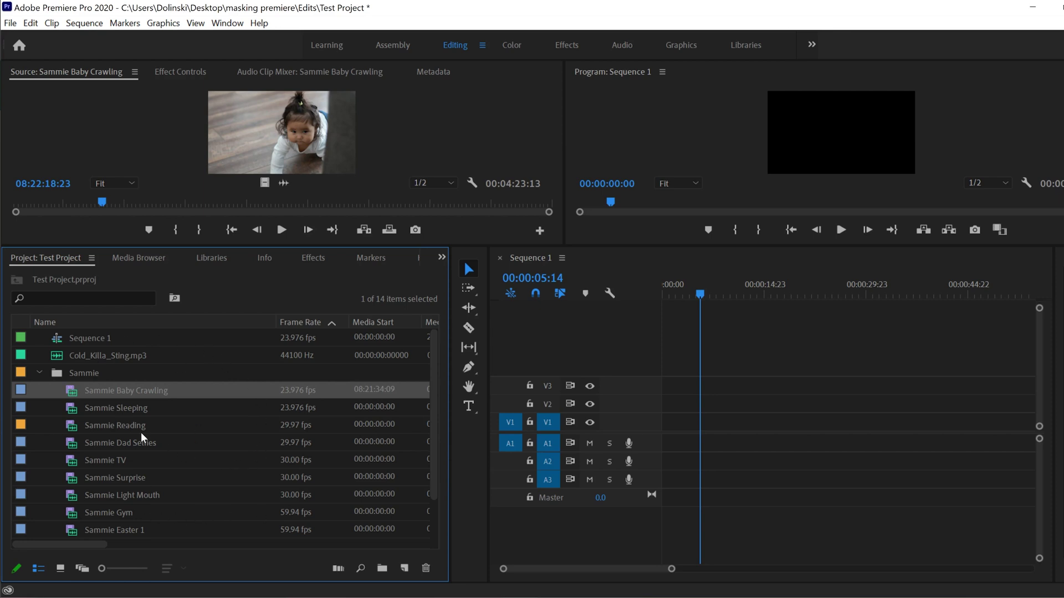
{"action": "left_click", "coordinate": [110, 465]}
{"action": "left_click", "coordinate": [113, 440]}
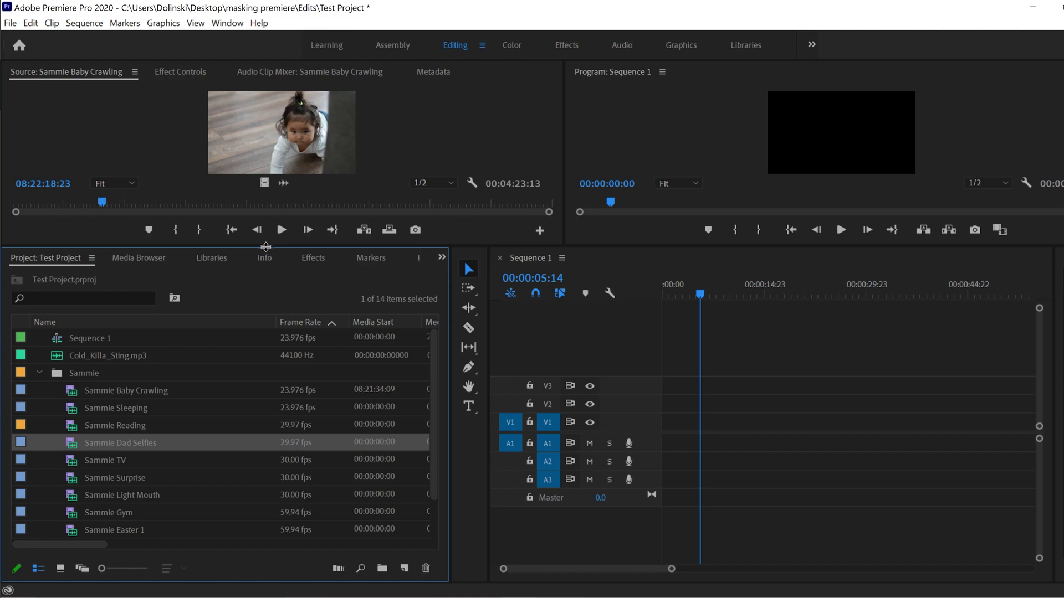
Step: Enlarge the monitors, widen the timeline, and load Sammie Easter 2 into the Source Monitor
{"action": "left_click_drag", "start_coordinate": [266, 246], "coordinate": [269, 407]}
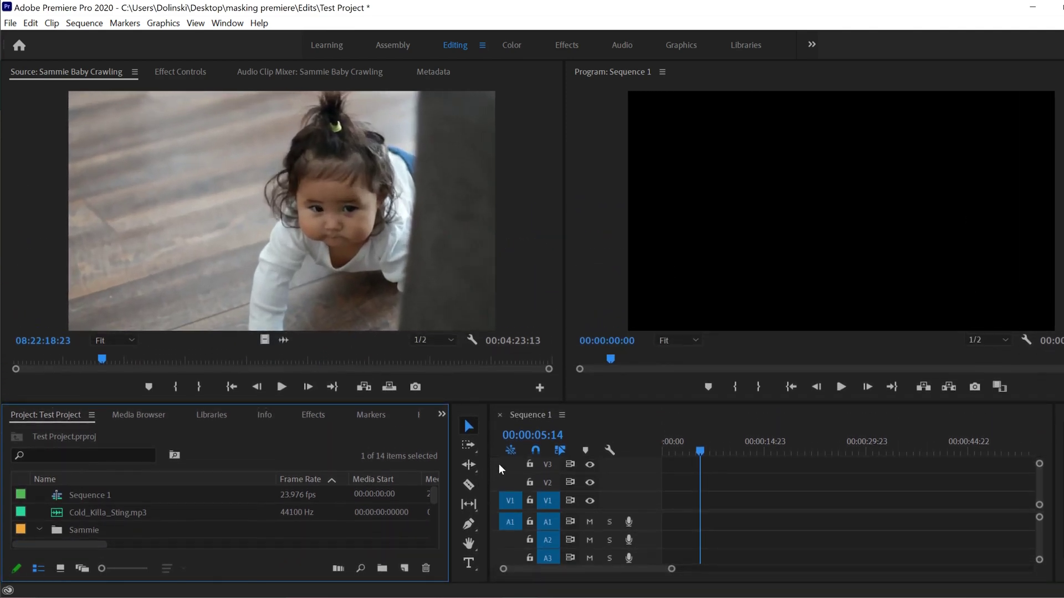
{"action": "left_click_drag", "start_coordinate": [490, 460], "coordinate": [354, 458]}
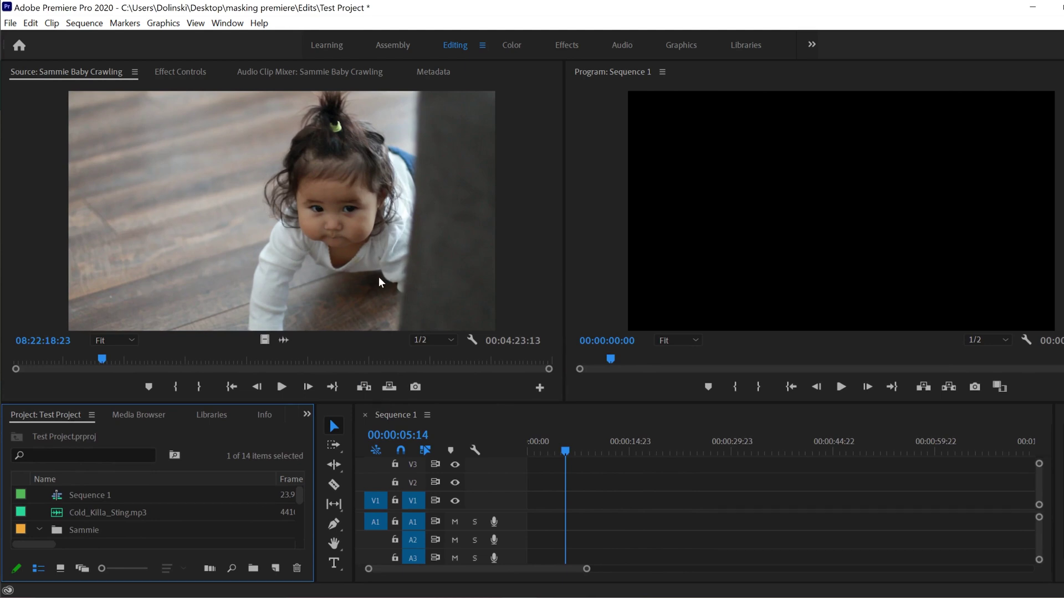
{"action": "scroll", "coordinate": [139, 506], "scroll_direction": "down", "scroll_amount": 5}
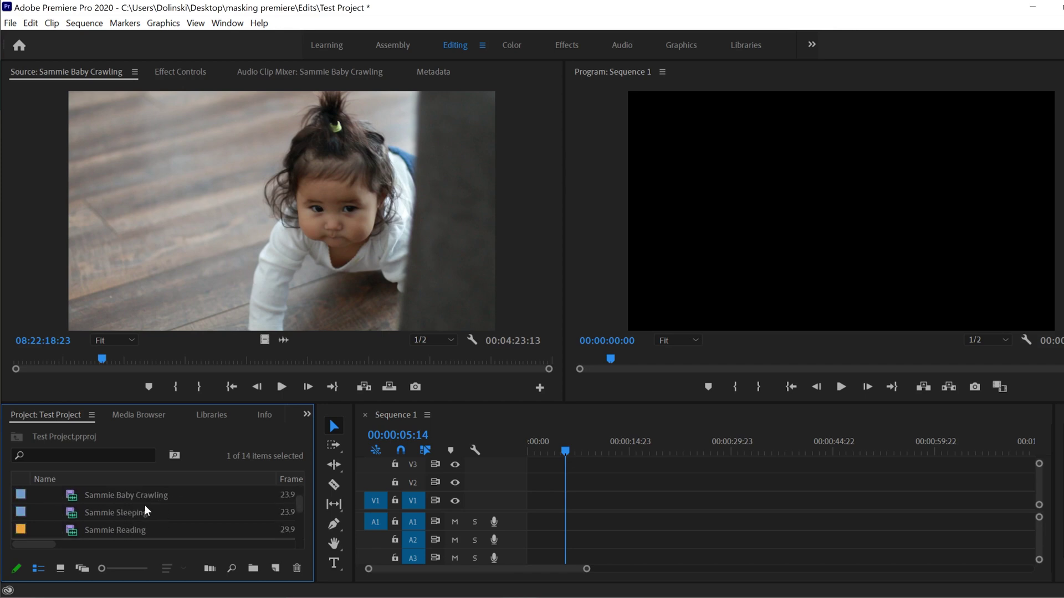
{"action": "scroll", "coordinate": [143, 506], "scroll_direction": "down", "scroll_amount": 2}
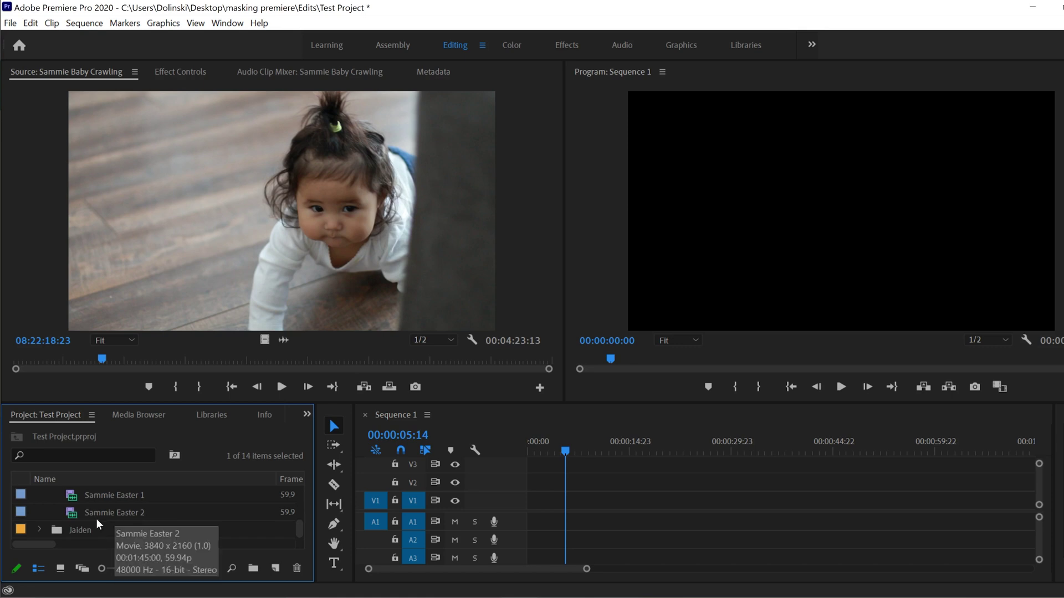
{"action": "double_click", "coordinate": [72, 517]}
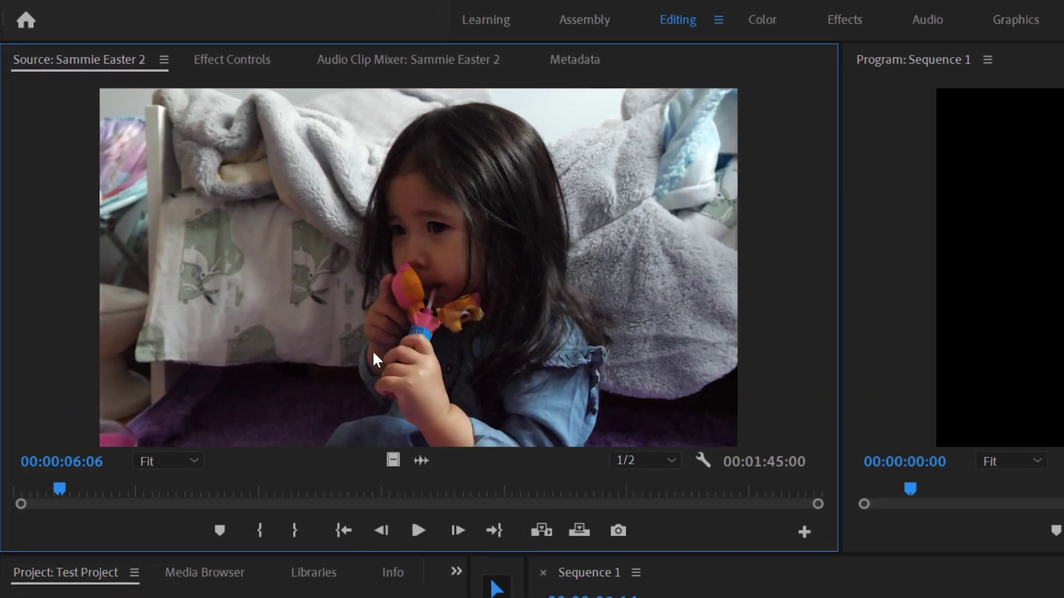
Step: Play Sammie Easter 2 from the start, then jump ahead and play a later part
{"action": "left_click", "coordinate": [417, 532]}
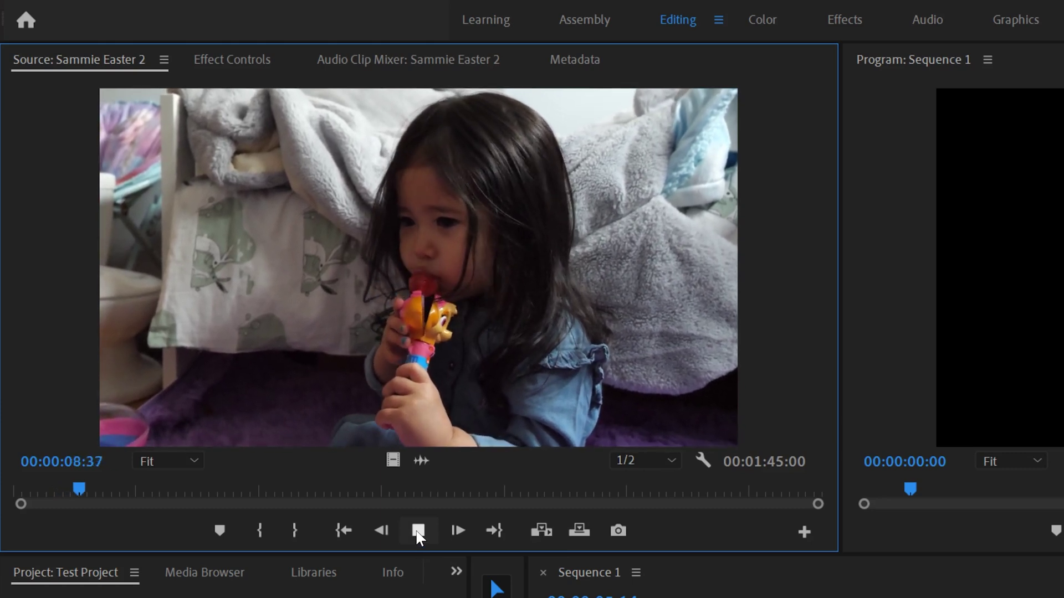
{"action": "left_click", "coordinate": [417, 532]}
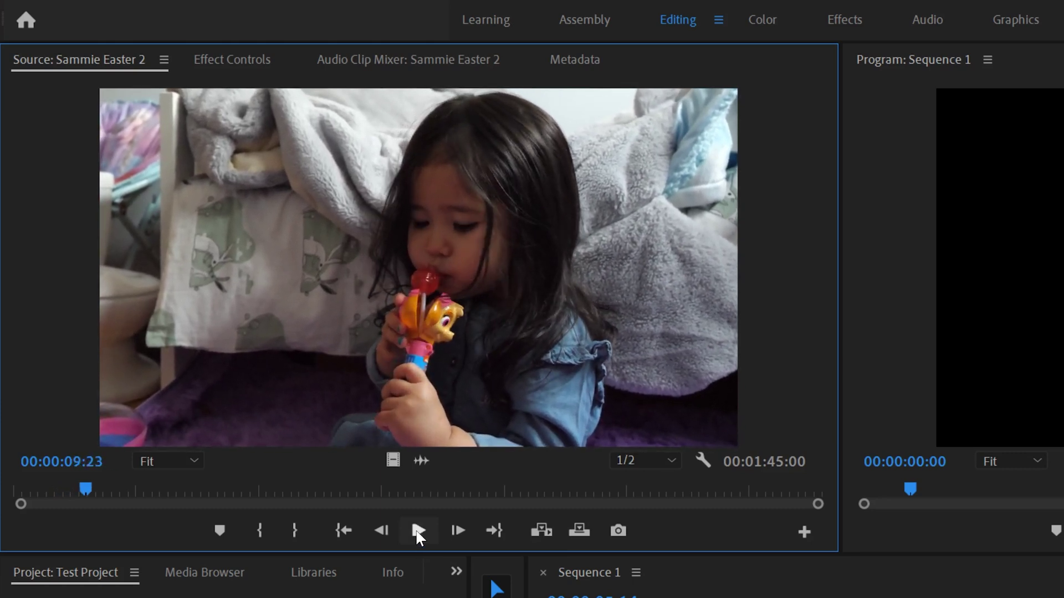
{"action": "left_click", "coordinate": [417, 531]}
{"action": "left_click", "coordinate": [417, 532]}
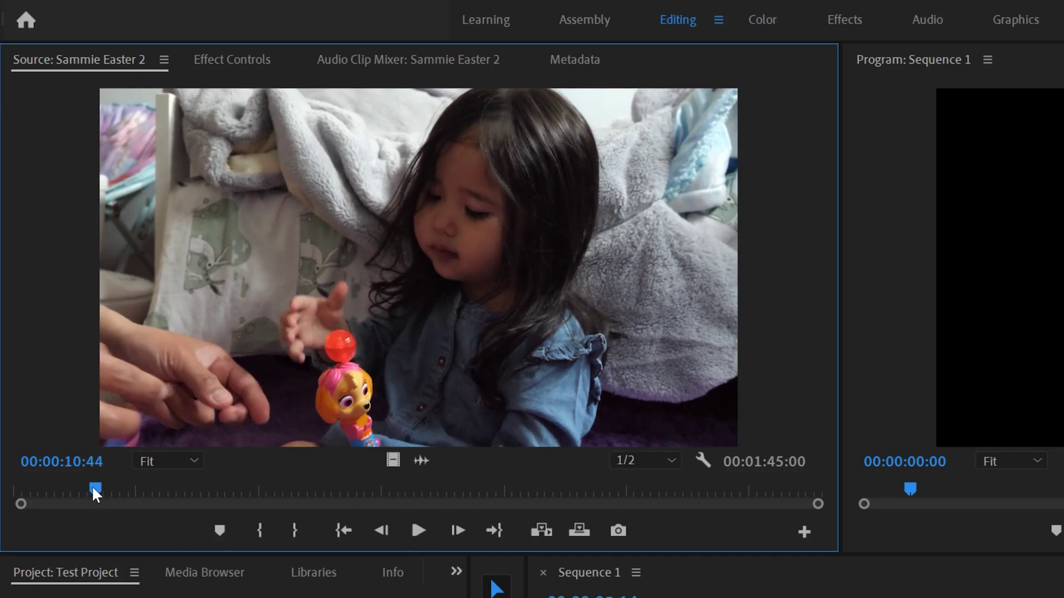
{"action": "left_click_drag", "start_coordinate": [93, 488], "coordinate": [693, 492]}
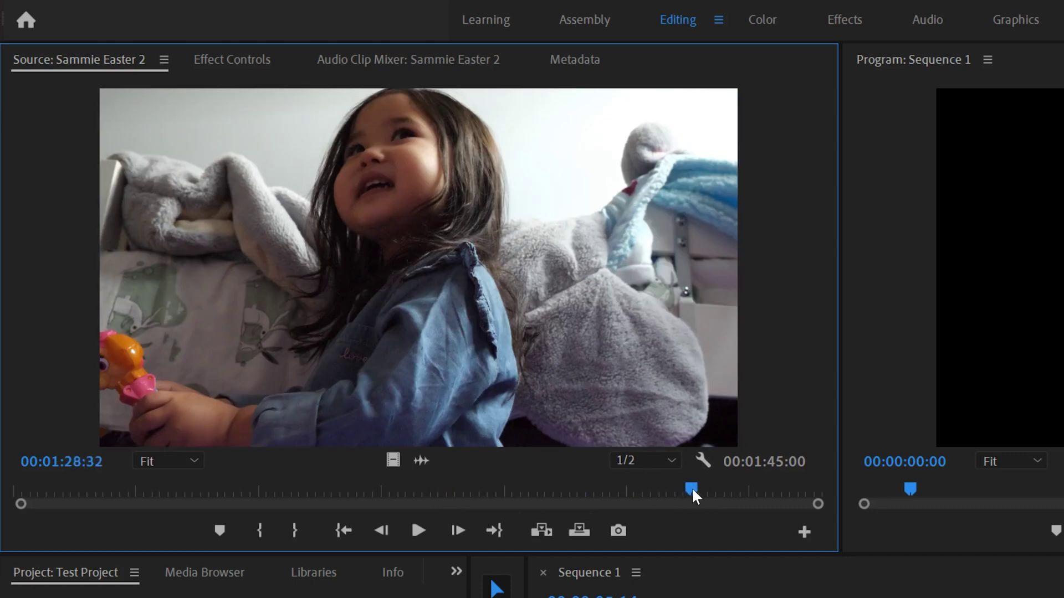
{"action": "left_click", "coordinate": [418, 530]}
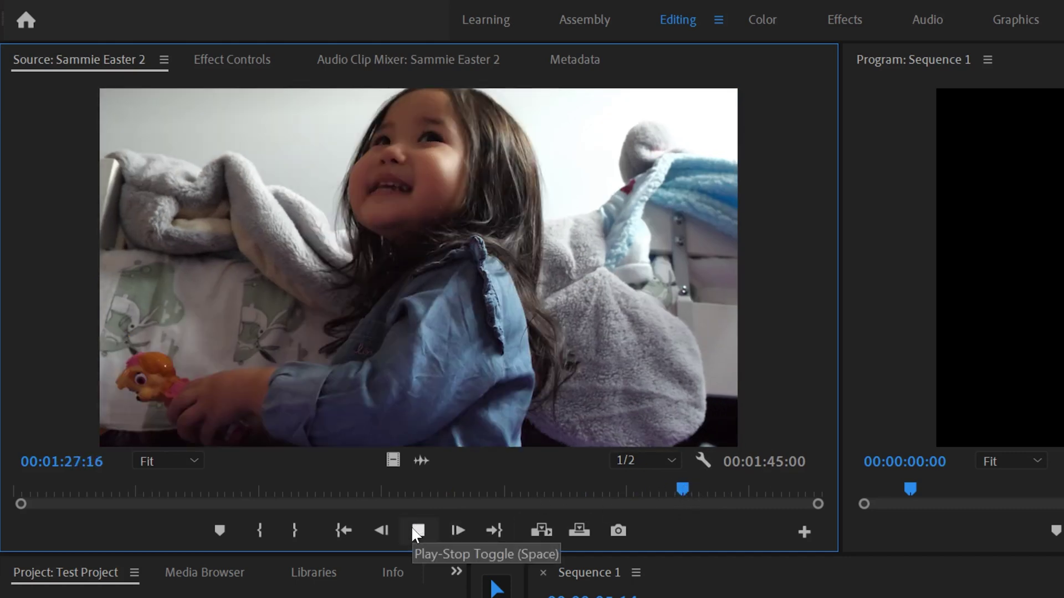
{"action": "left_click", "coordinate": [416, 532]}
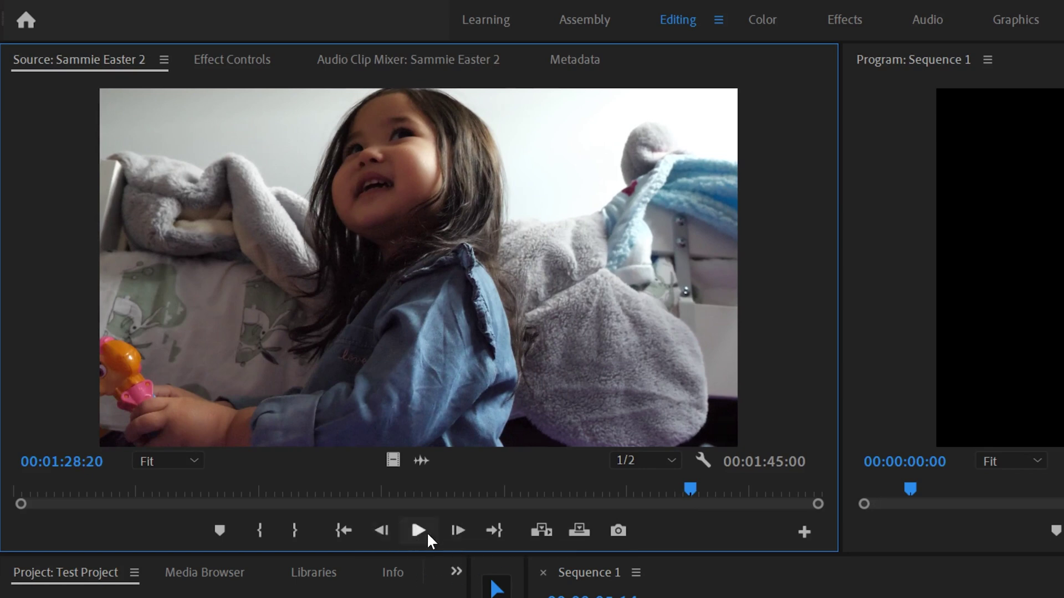
Step: Step forward four frames and back three, then return to the clip's early part
{"action": "left_click", "coordinate": [455, 531]}
{"action": "left_click", "coordinate": [456, 531]}
{"action": "left_click", "coordinate": [456, 530]}
{"action": "left_click", "coordinate": [455, 531]}
{"action": "left_click", "coordinate": [384, 533]}
{"action": "left_click", "coordinate": [384, 533]}
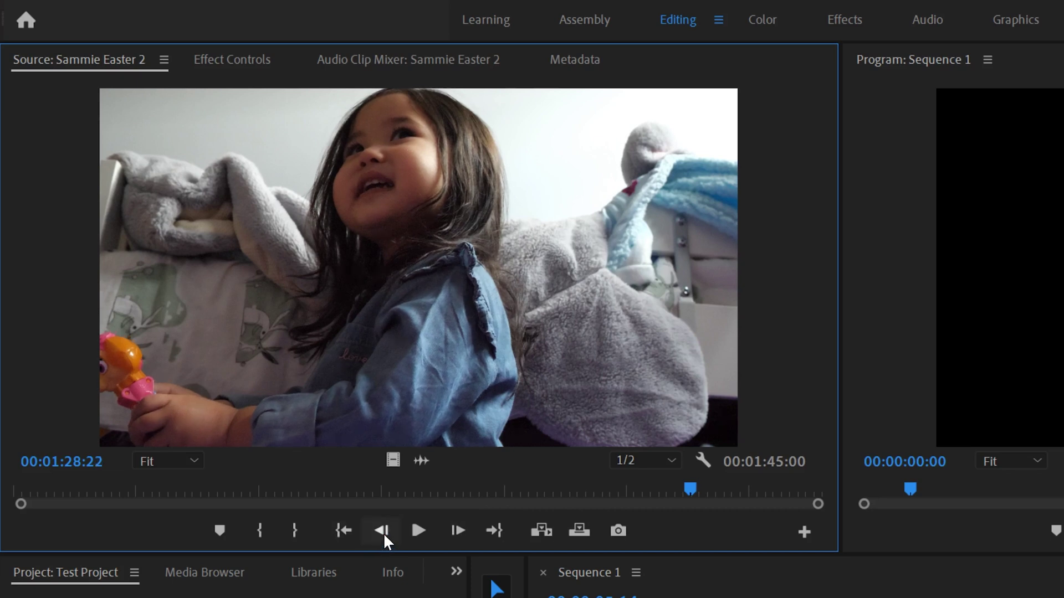
{"action": "left_click", "coordinate": [384, 533]}
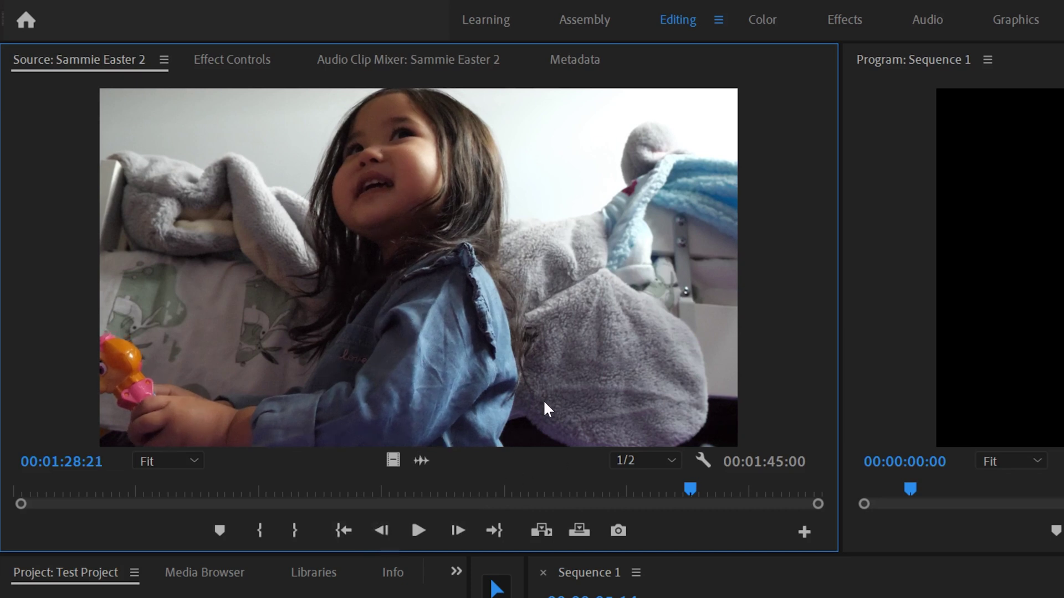
{"action": "left_click_drag", "start_coordinate": [689, 492], "coordinate": [48, 495]}
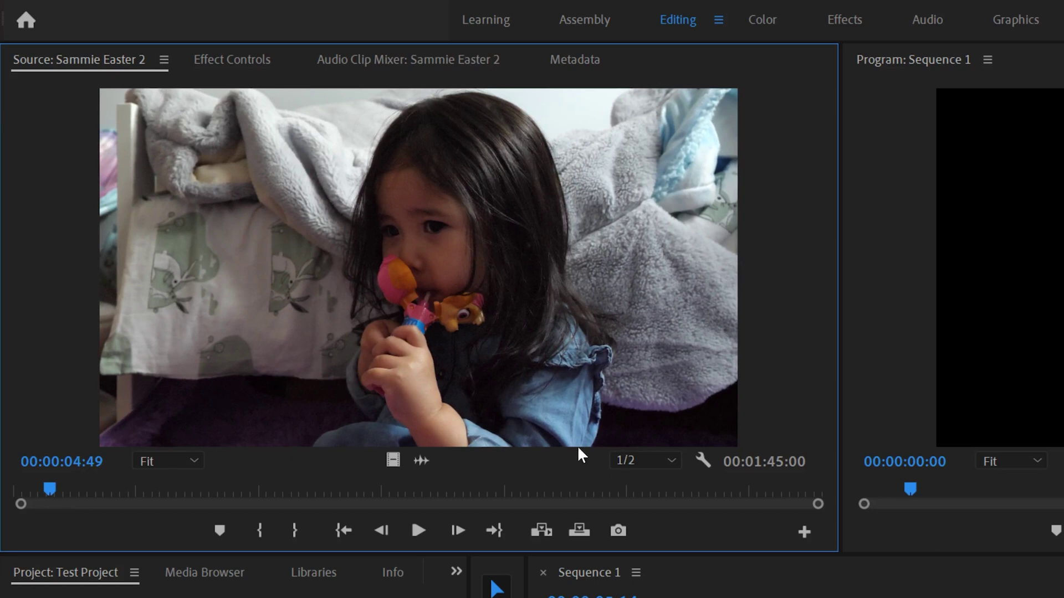
Step: Mark Sammie Easter 2 from 05:49 to 09:30 and drag the 00:00:03:42 range onto V1/A1
{"action": "left_click", "coordinate": [418, 530]}
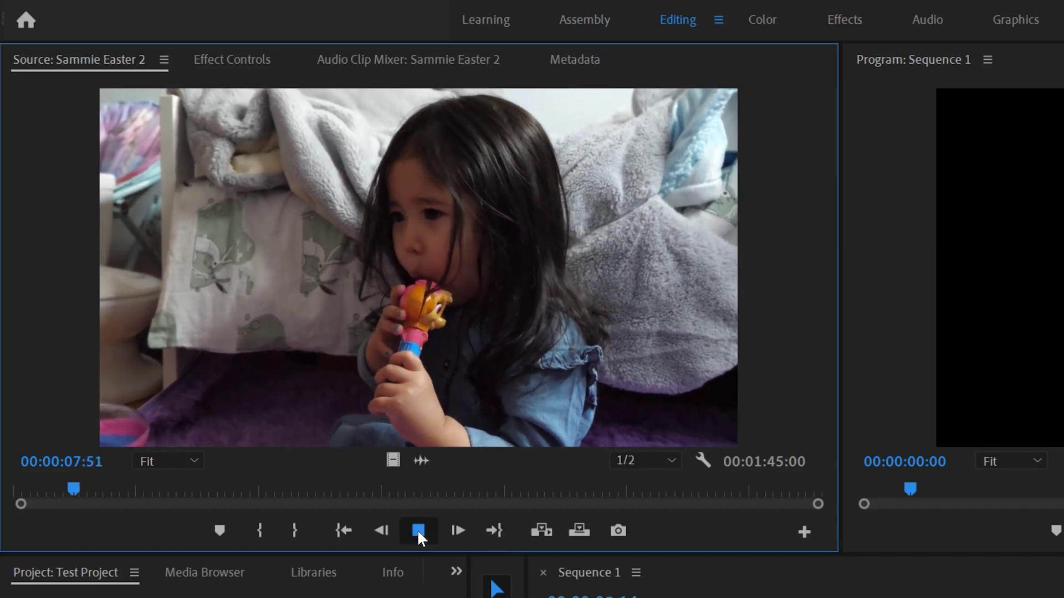
{"action": "left_click", "coordinate": [417, 530]}
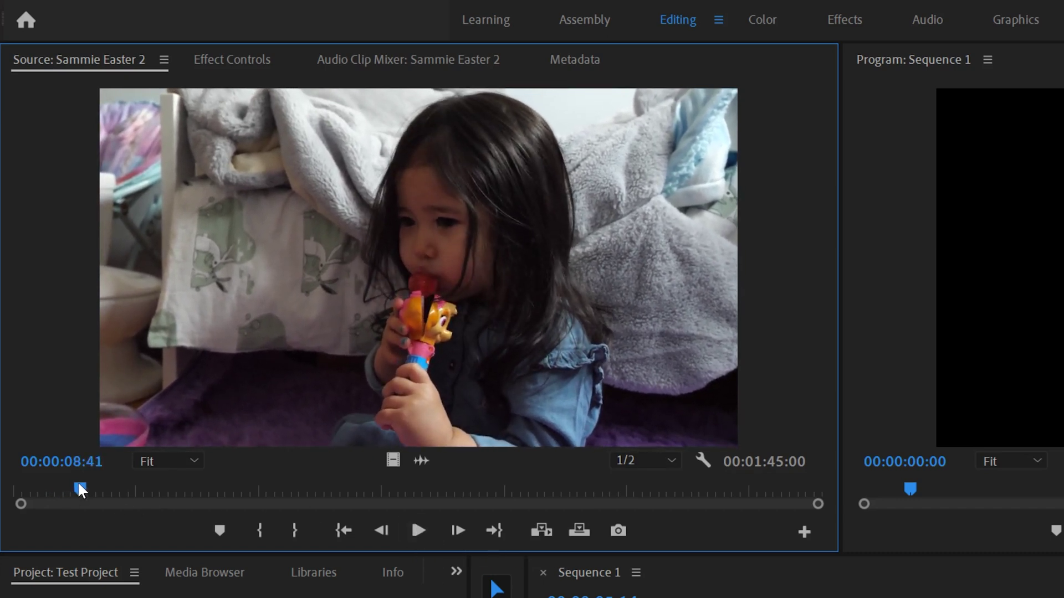
{"action": "left_click_drag", "start_coordinate": [79, 486], "coordinate": [56, 487]}
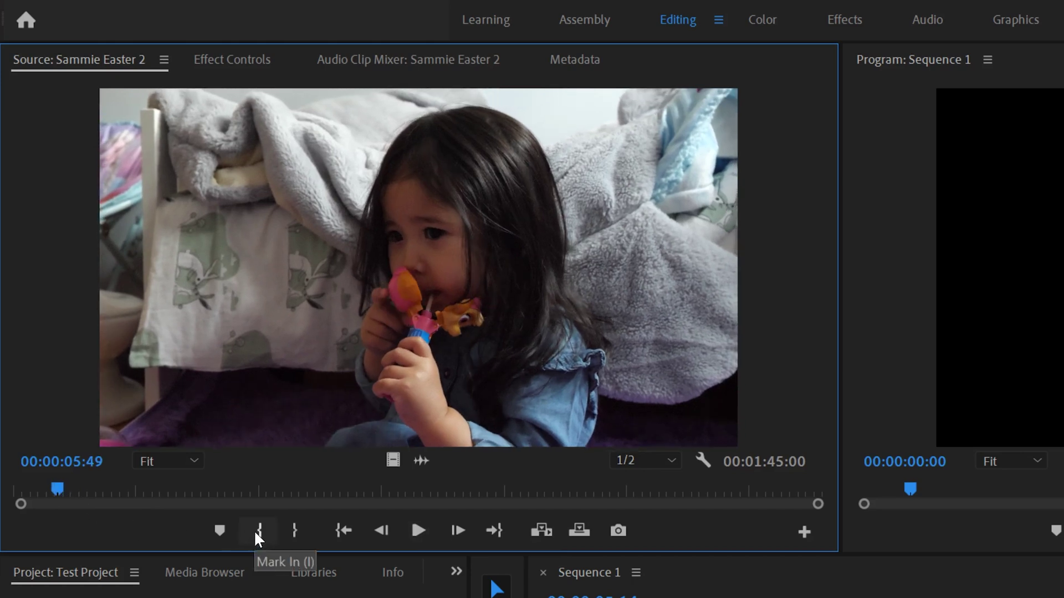
{"action": "left_click", "coordinate": [259, 530]}
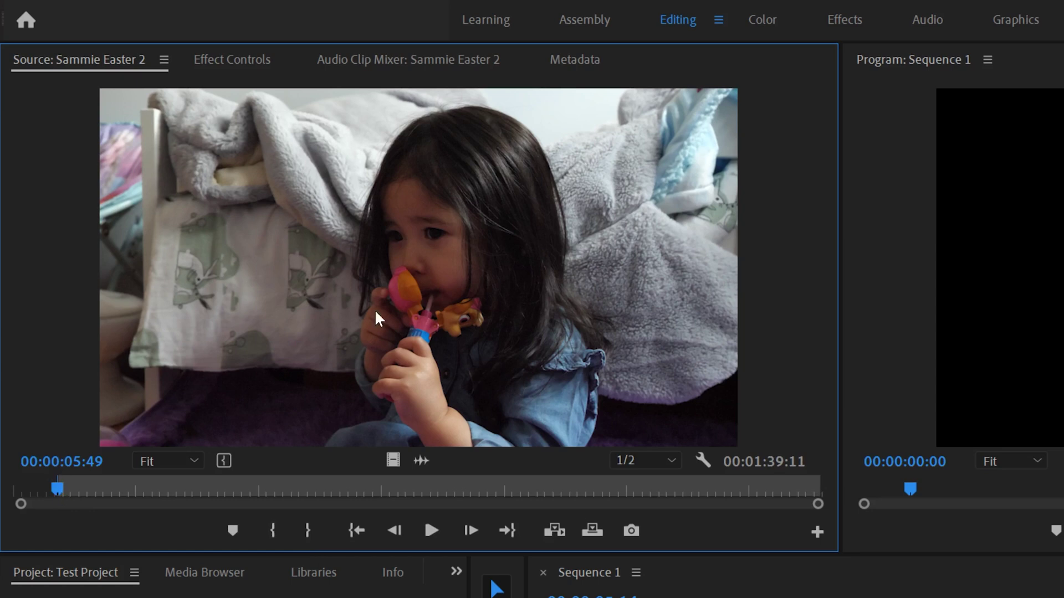
{"action": "left_click", "coordinate": [433, 530]}
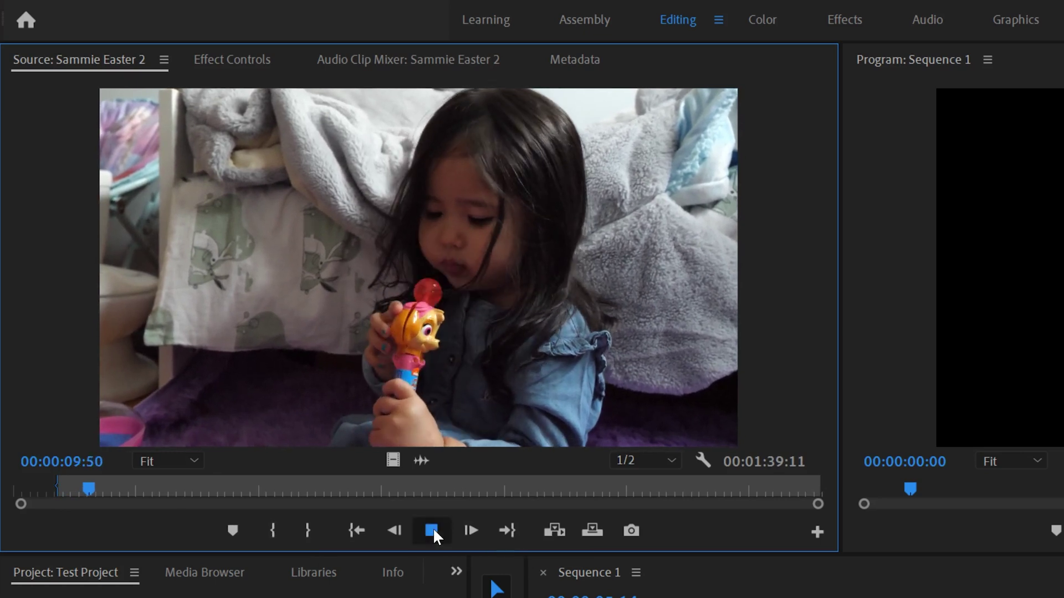
{"action": "left_click", "coordinate": [90, 488]}
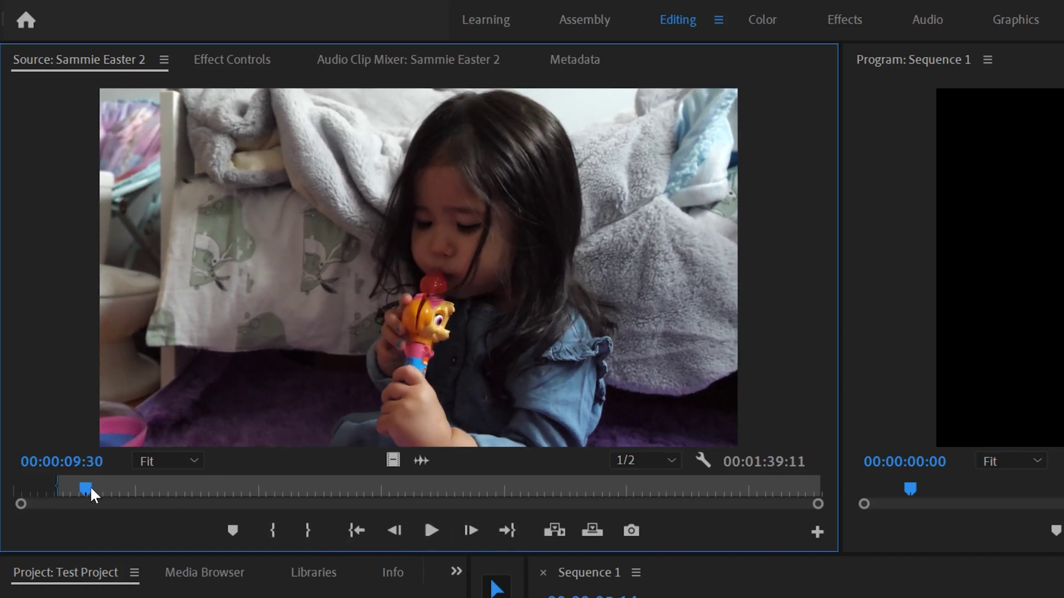
{"action": "left_click", "coordinate": [306, 526]}
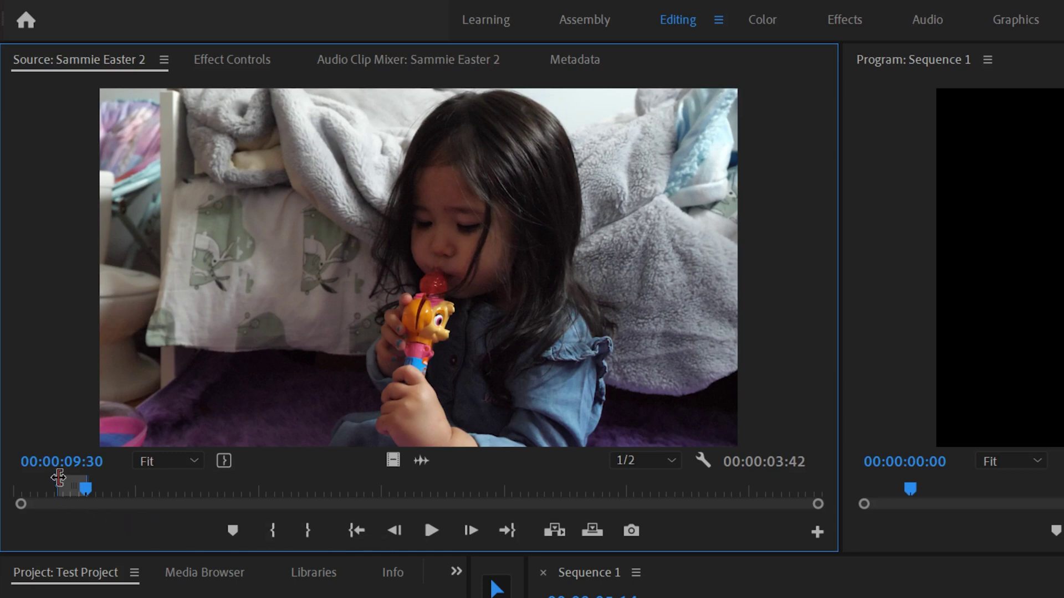
{"action": "left_click_drag", "start_coordinate": [87, 490], "coordinate": [47, 490]}
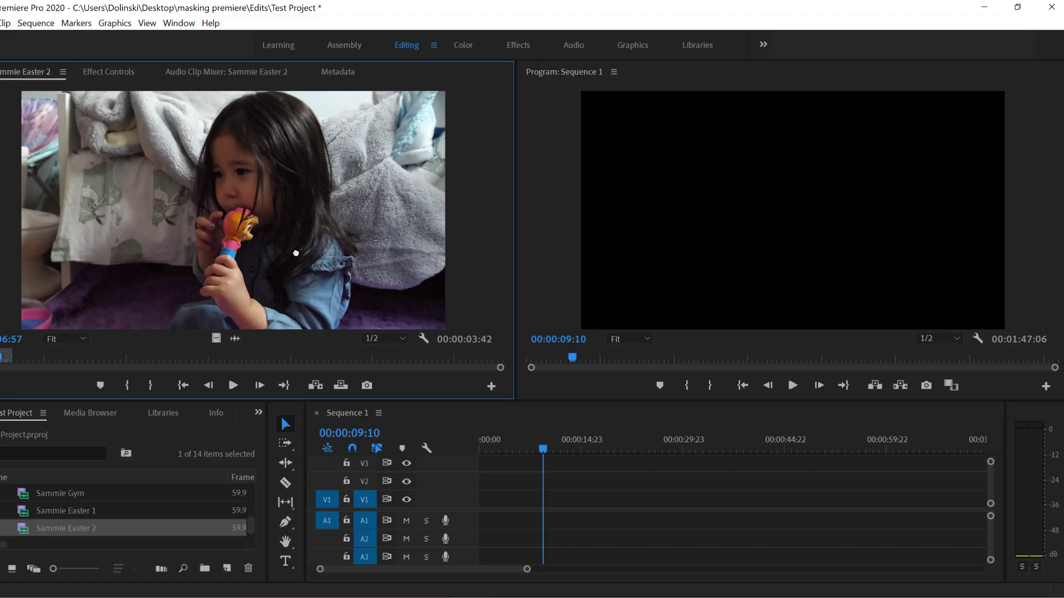
{"action": "left_click_drag", "start_coordinate": [297, 254], "coordinate": [550, 504]}
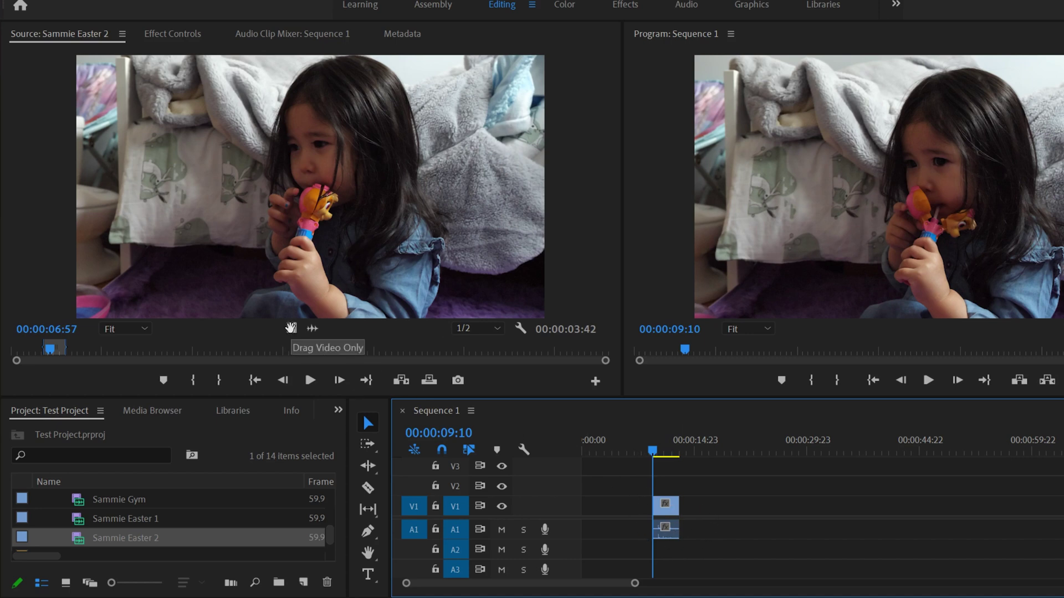
Step: Drop a video-only copy of the marked excerpt later on V1, then attempt an audio-only drop onto A1
{"action": "left_click_drag", "start_coordinate": [290, 328], "coordinate": [720, 507]}
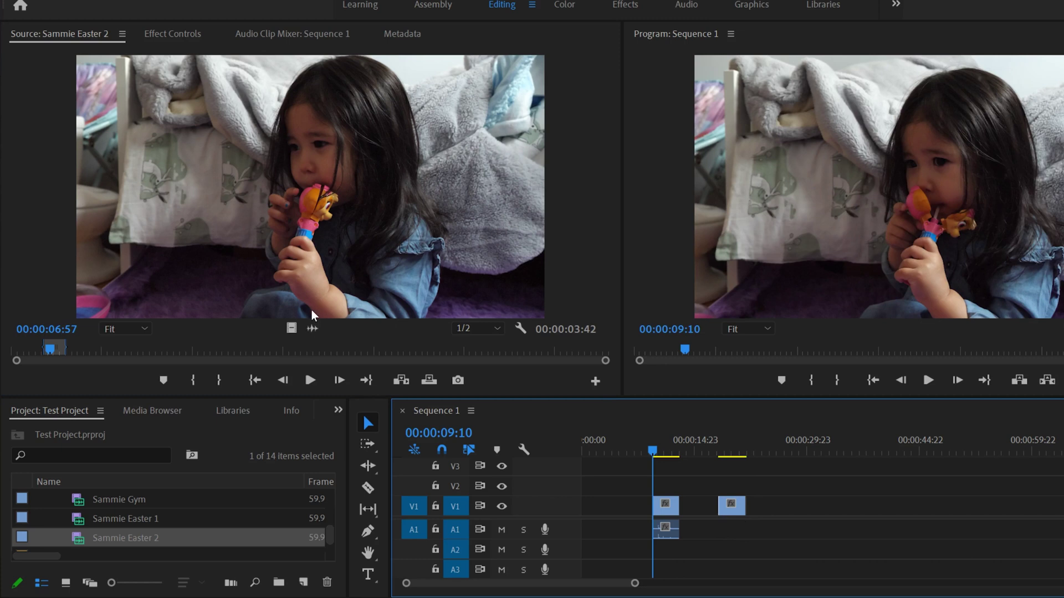
{"action": "left_click_drag", "start_coordinate": [313, 328], "coordinate": [760, 530]}
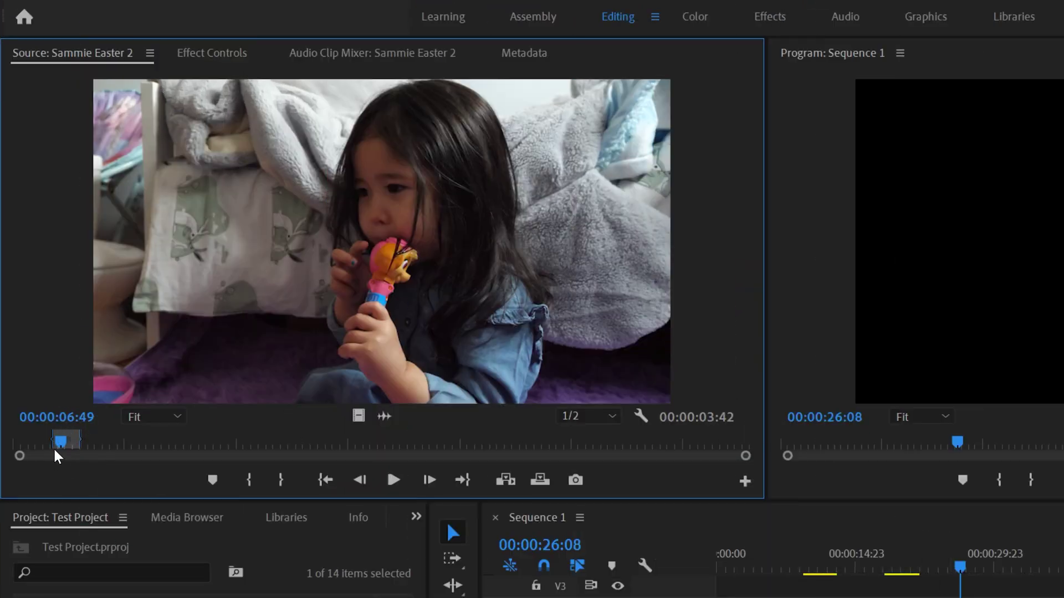
Step: Mark Sammie Easter 2 from 30:39 to 33:34 and place the 2:56 excerpt at the playhead
{"action": "mouse_move", "coordinate": [216, 442]}
{"action": "left_mouse_down"}
{"action": "mouse_move", "coordinate": [261, 443]}
{"action": "mouse_move", "coordinate": [227, 443]}
{"action": "left_mouse_up"}
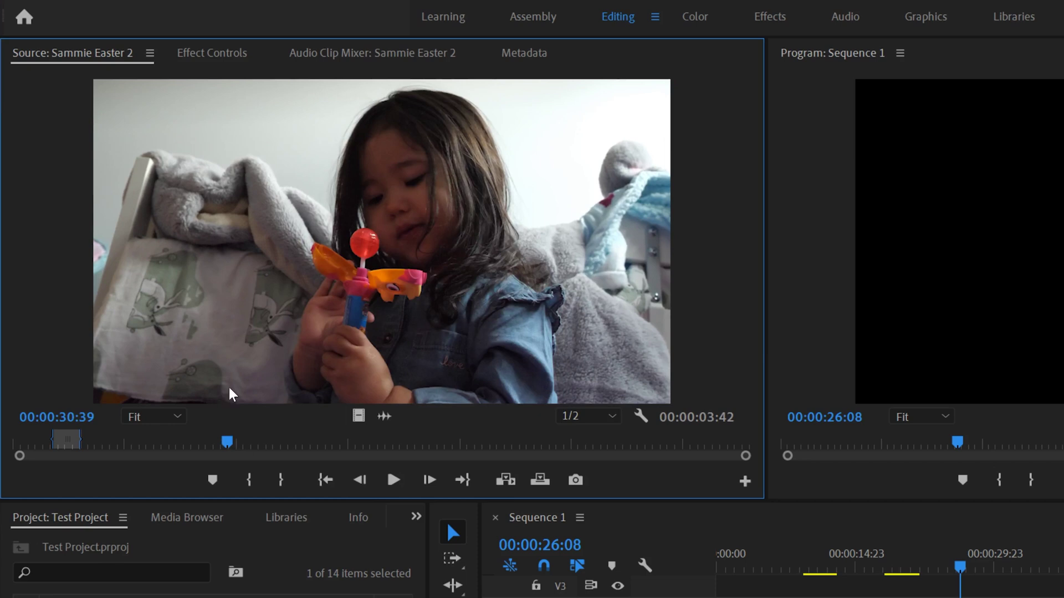
{"action": "left_click", "coordinate": [249, 478]}
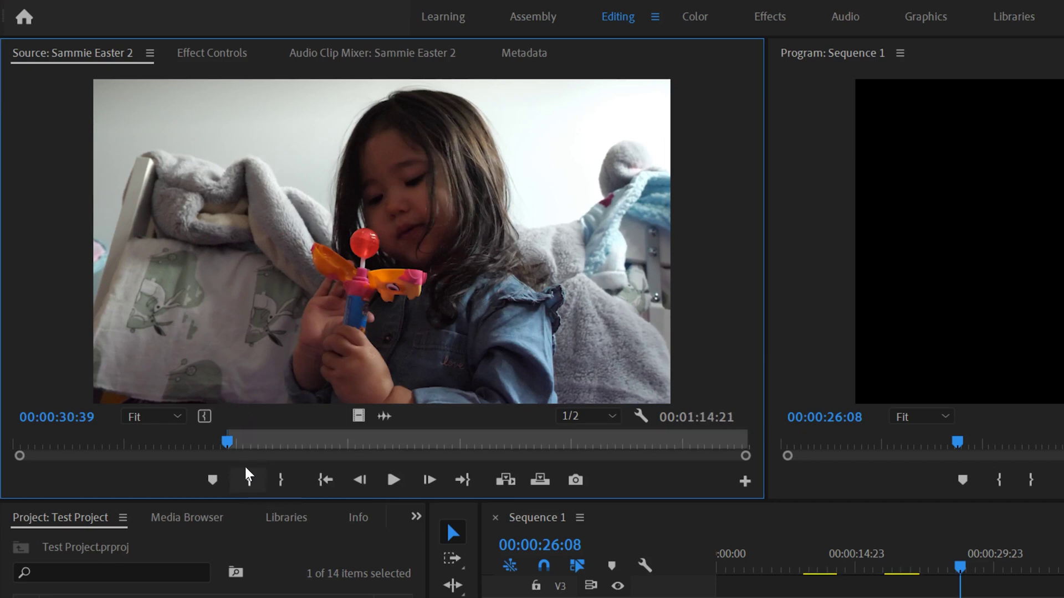
{"action": "left_click", "coordinate": [393, 479]}
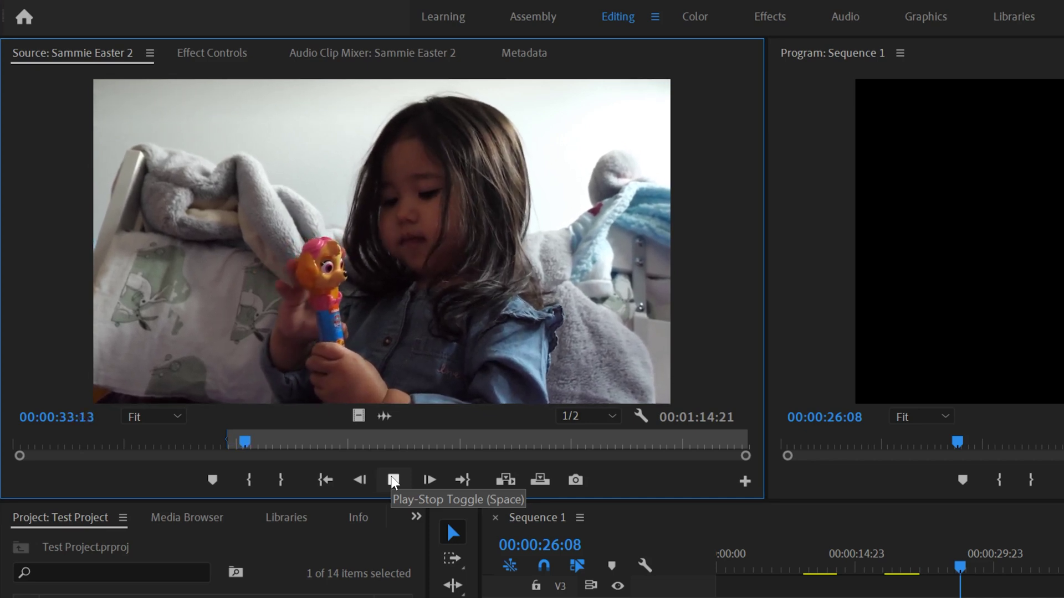
{"action": "left_click", "coordinate": [393, 480]}
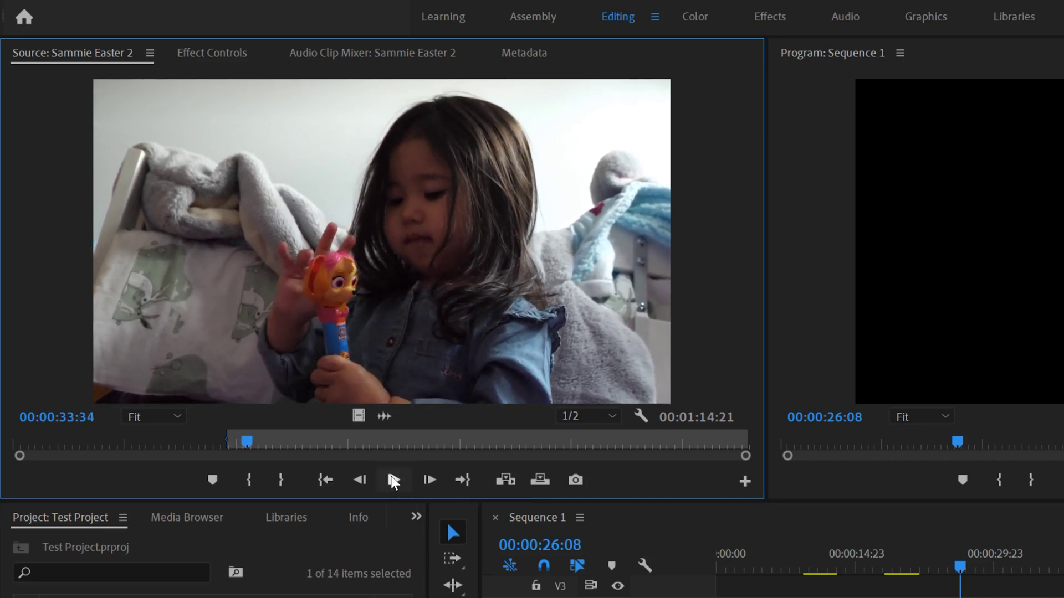
{"action": "left_click", "coordinate": [281, 480]}
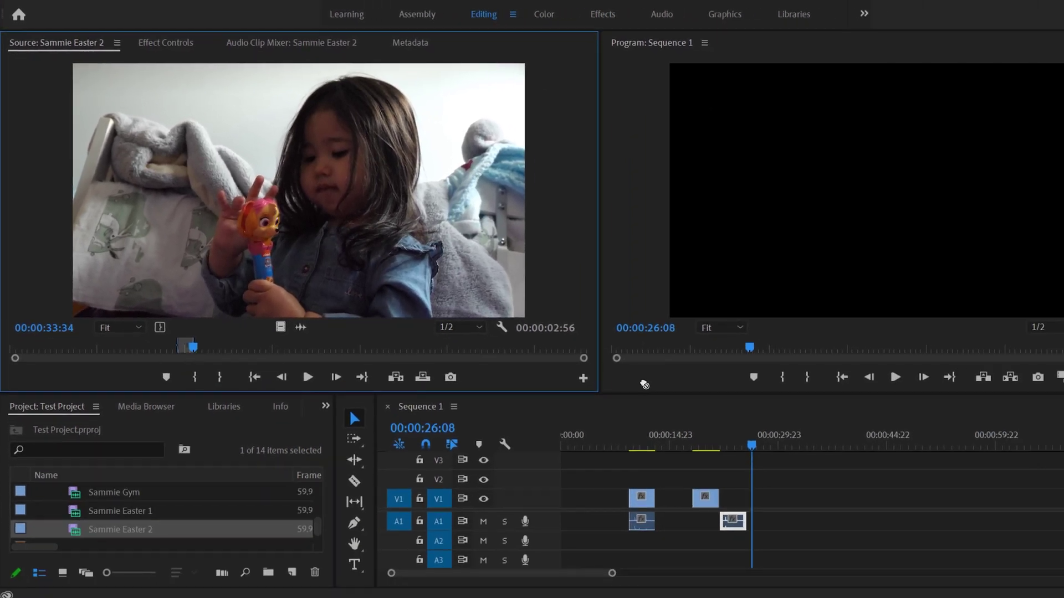
{"action": "left_click_drag", "start_coordinate": [645, 385], "coordinate": [759, 519]}
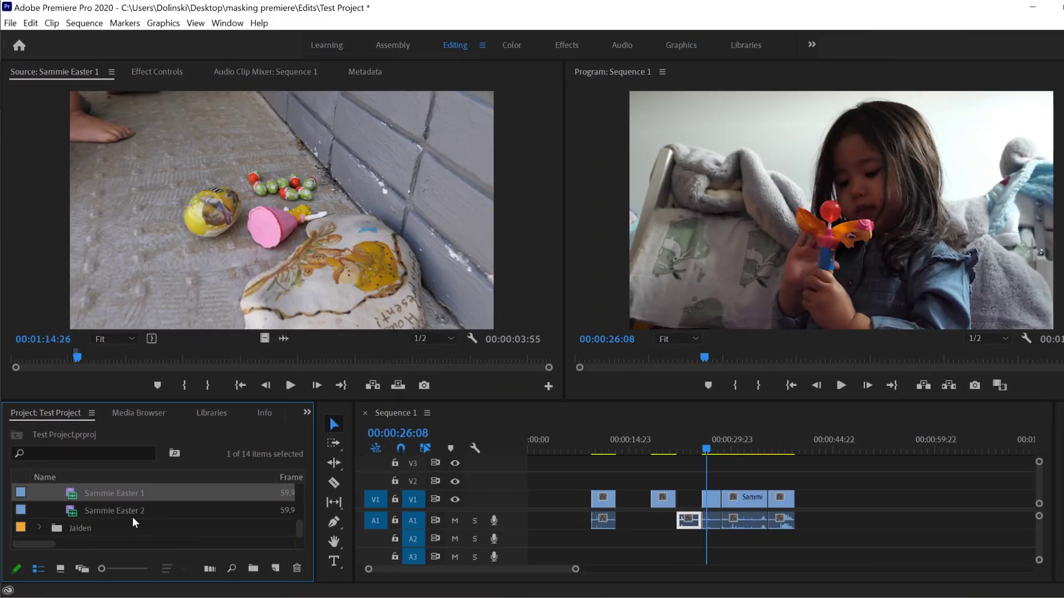
Step: Select the Sammie Easter 1 clip in the Project panel and scroll up the list
{"action": "left_click", "coordinate": [125, 521]}
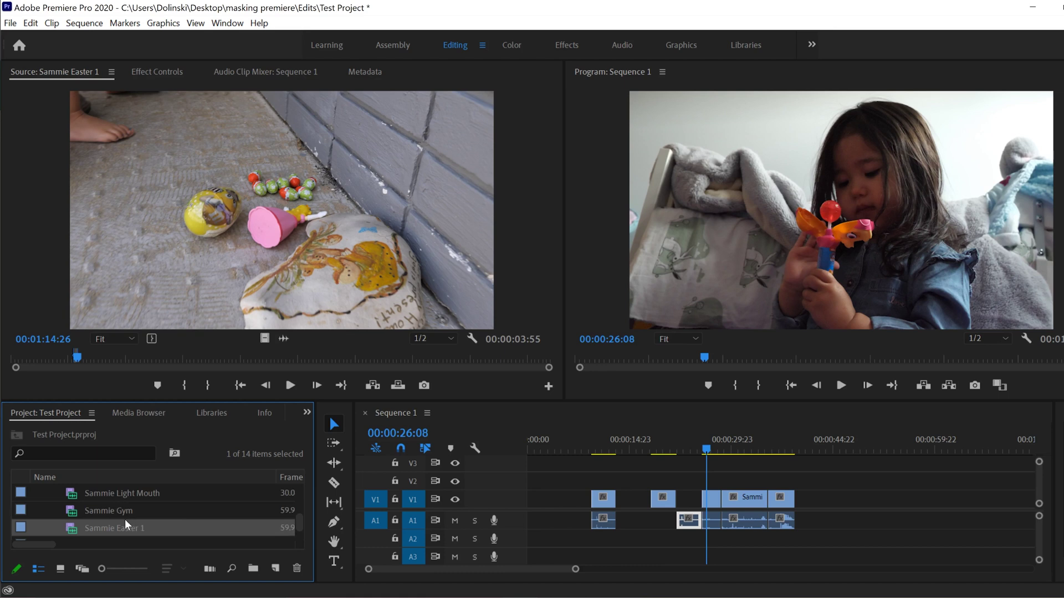
{"action": "scroll", "coordinate": [125, 521], "scroll_direction": "up", "scroll_amount": 4}
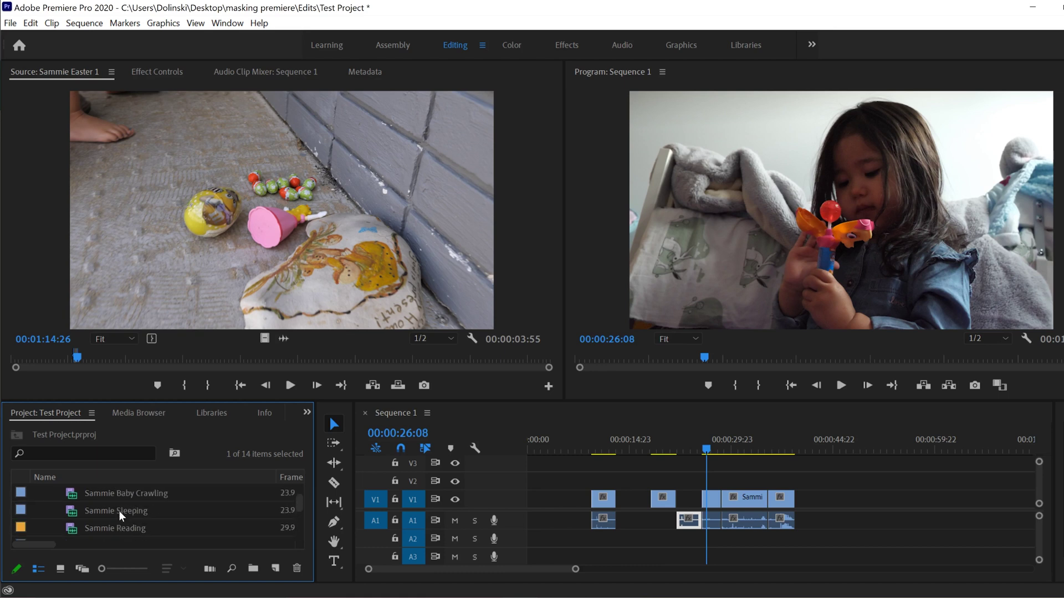
{"action": "scroll", "coordinate": [119, 511], "scroll_direction": "up", "scroll_amount": 1}
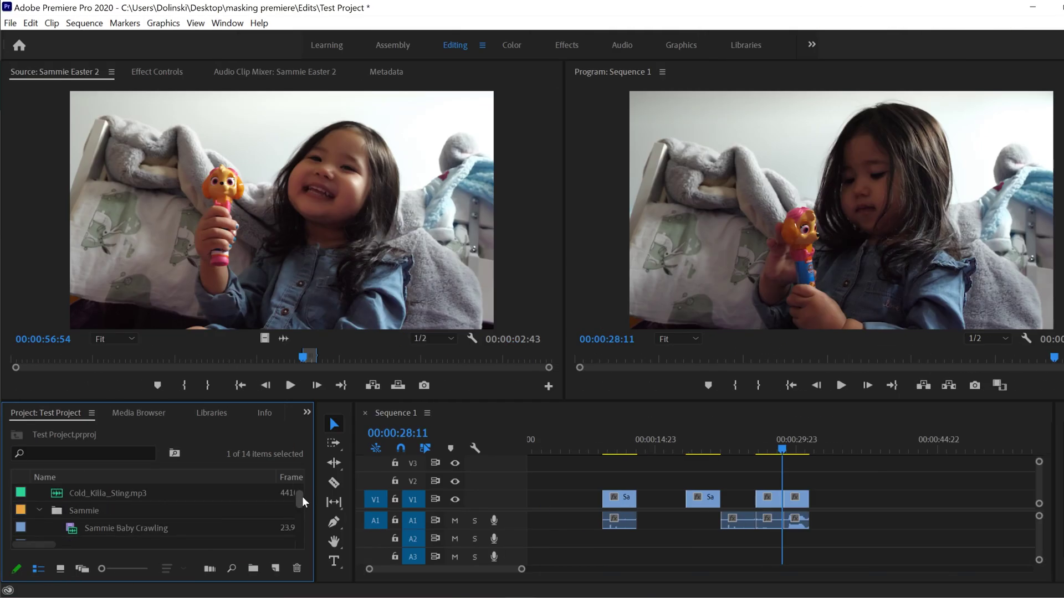
{"action": "left_click_drag", "start_coordinate": [301, 497], "coordinate": [305, 503]}
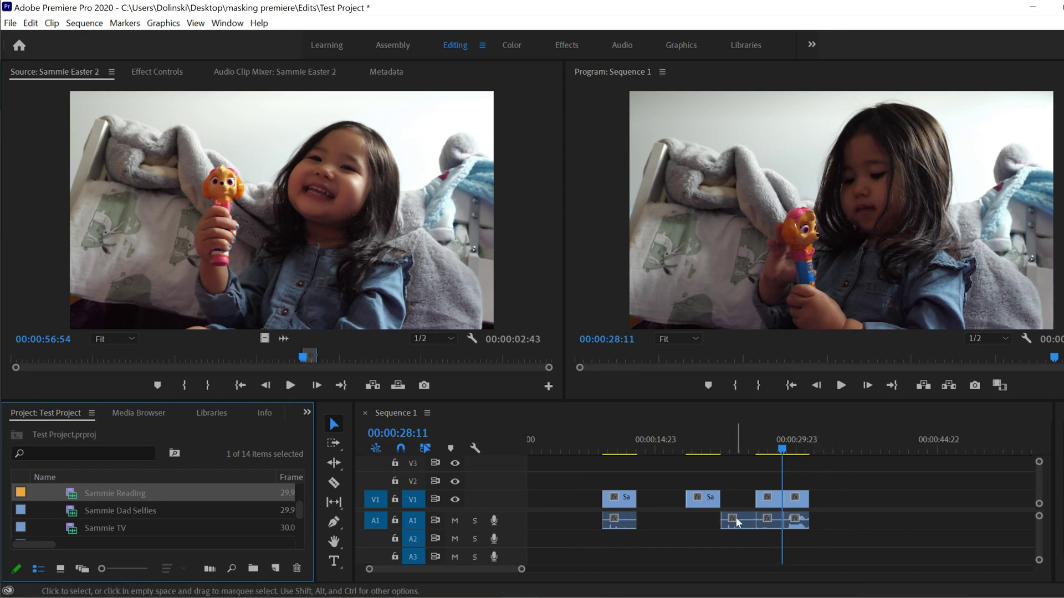
Step: Mark a 5:16 range in the source clip and append it to the end of Sequence 1
{"action": "mouse_move", "coordinate": [358, 358]}
{"action": "left_mouse_down"}
{"action": "mouse_move", "coordinate": [400, 360]}
{"action": "mouse_move", "coordinate": [376, 357]}
{"action": "left_mouse_up"}
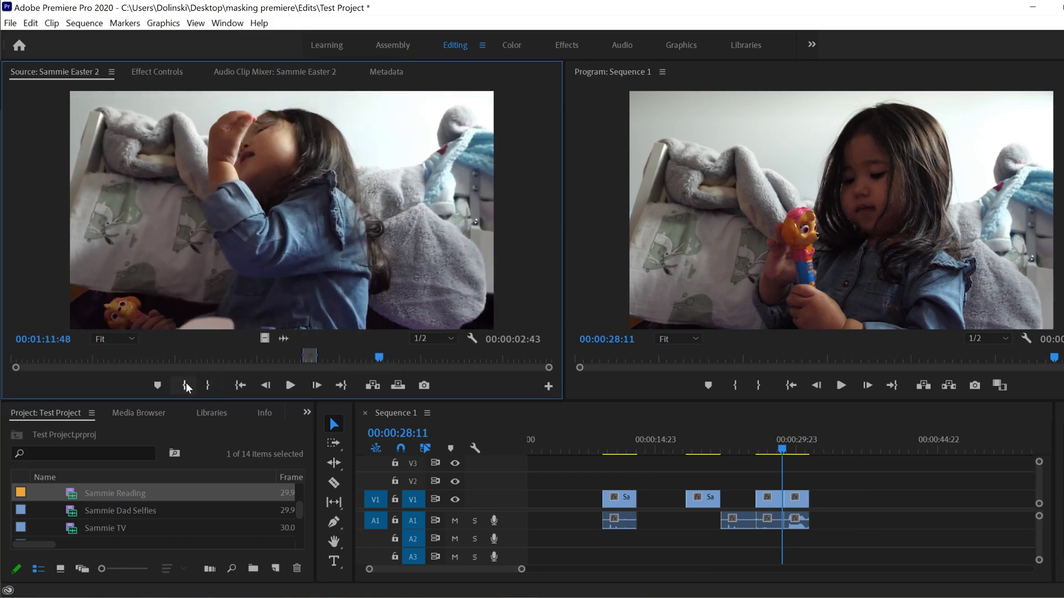
{"action": "left_click", "coordinate": [186, 386]}
{"action": "left_click_drag", "start_coordinate": [381, 355], "coordinate": [406, 357]}
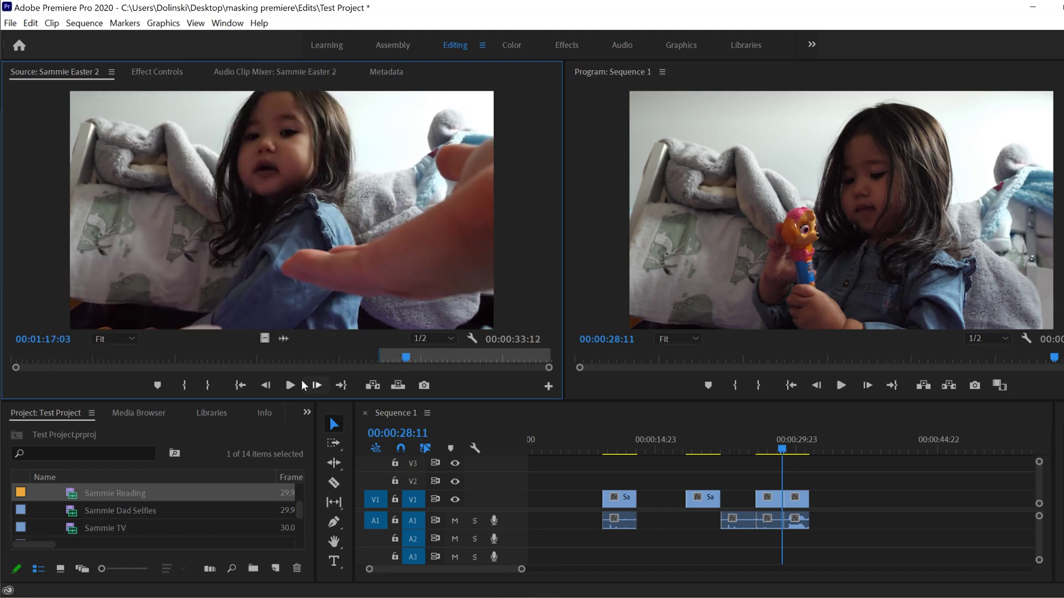
{"action": "left_click", "coordinate": [208, 385]}
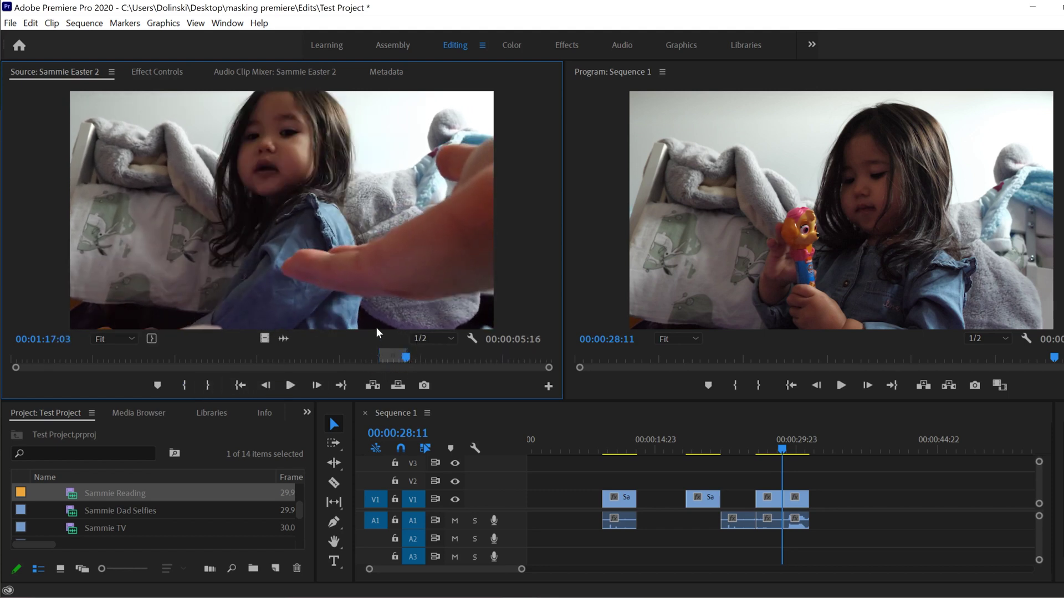
{"action": "left_click_drag", "start_coordinate": [404, 378], "coordinate": [810, 497]}
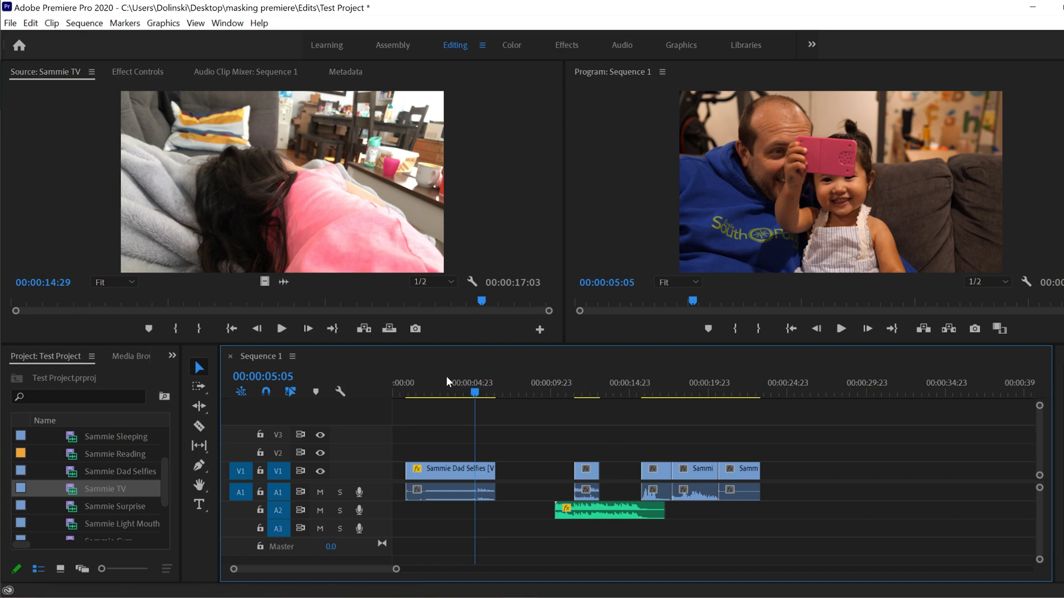
{"action": "left_click", "coordinate": [455, 389]}
{"action": "left_click", "coordinate": [589, 388]}
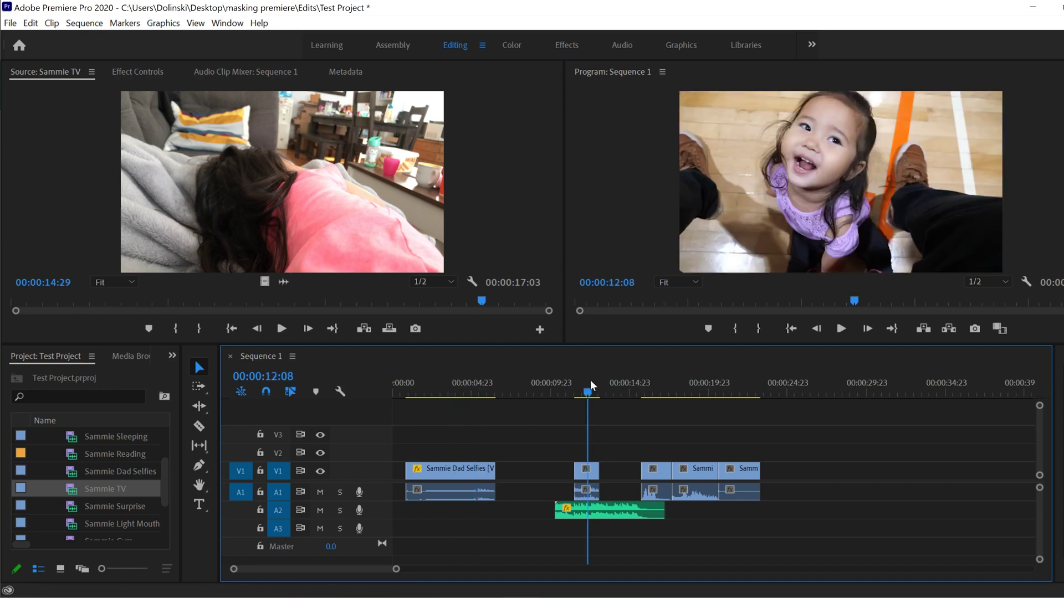
{"action": "left_click", "coordinate": [658, 388]}
{"action": "left_click", "coordinate": [697, 387]}
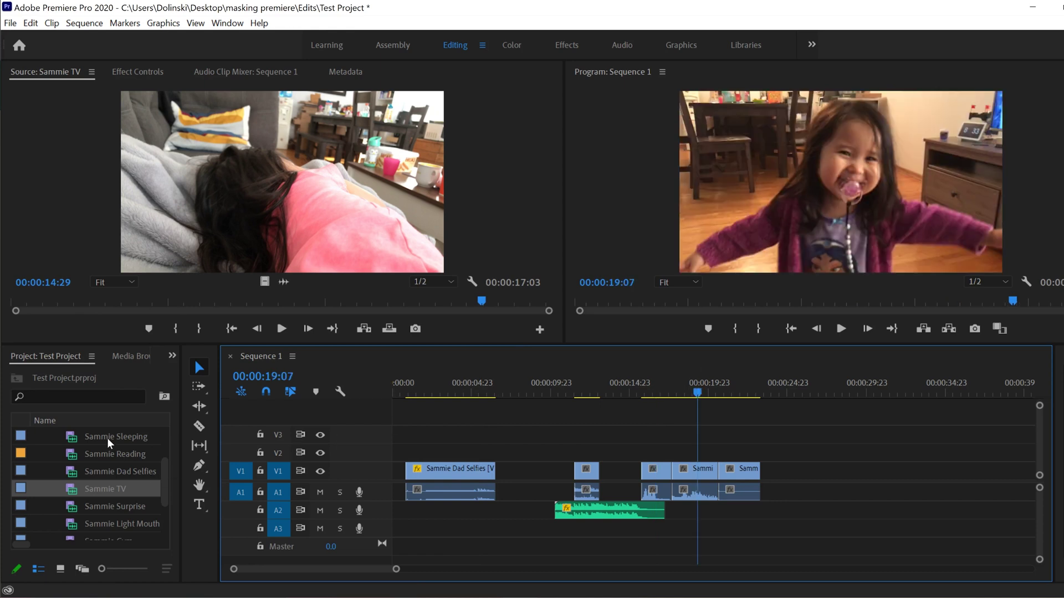
{"action": "left_click", "coordinate": [728, 388]}
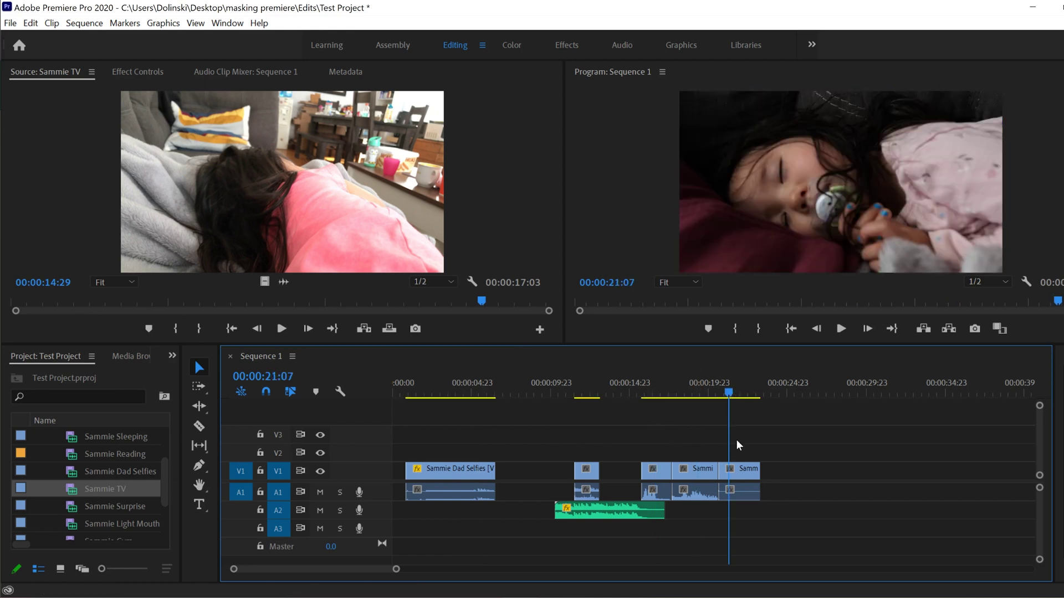
{"action": "left_click", "coordinate": [598, 515]}
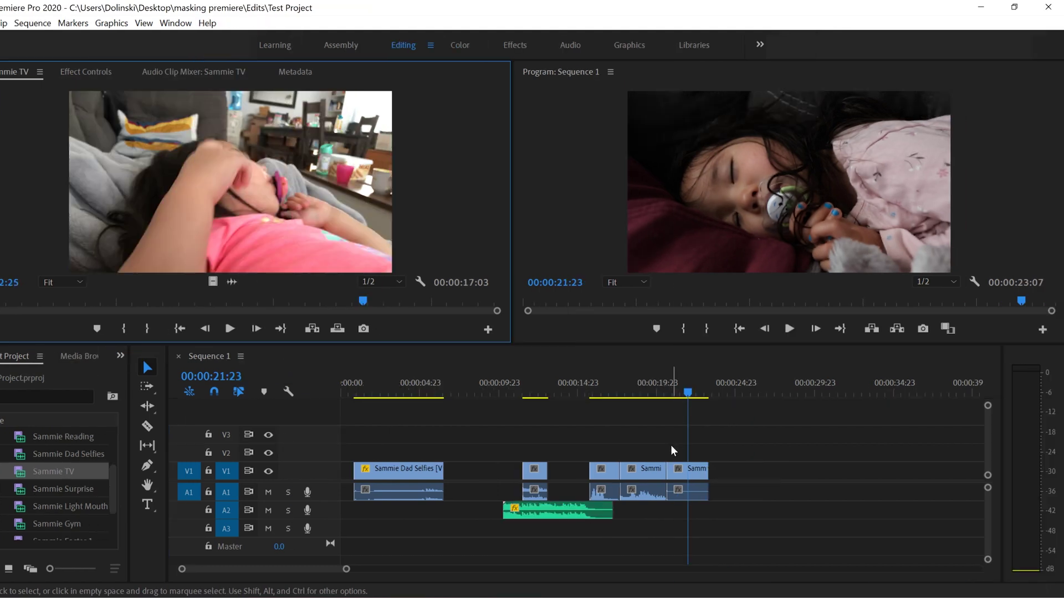
{"action": "left_click_drag", "start_coordinate": [686, 398], "coordinate": [685, 396]}
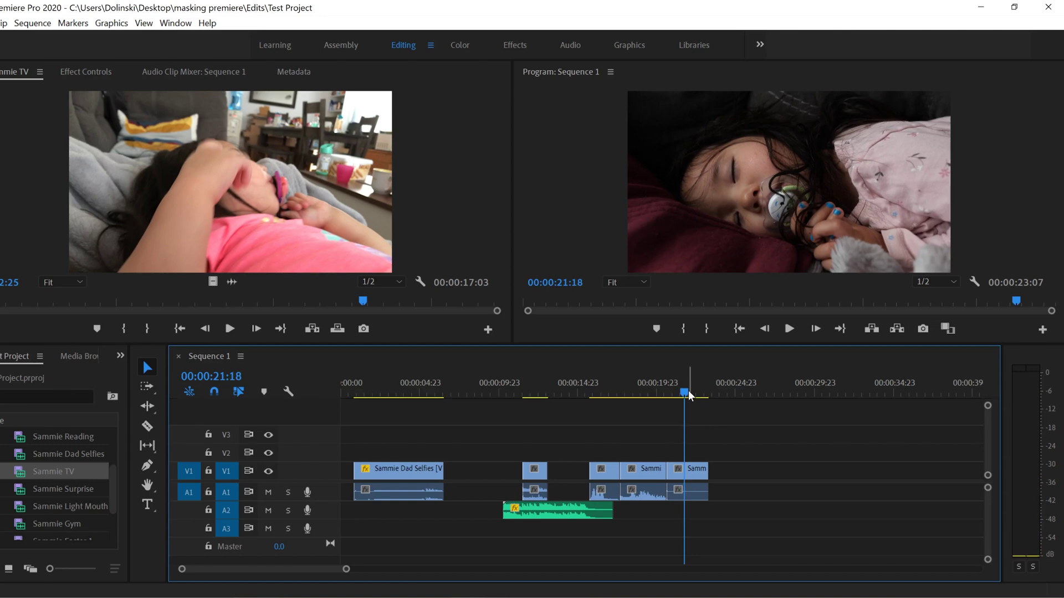
{"action": "mouse_move", "coordinate": [363, 303]}
{"action": "left_mouse_down"}
{"action": "mouse_move", "coordinate": [349, 306]}
{"action": "mouse_move", "coordinate": [376, 309]}
{"action": "mouse_move", "coordinate": [358, 306]}
{"action": "left_mouse_up"}
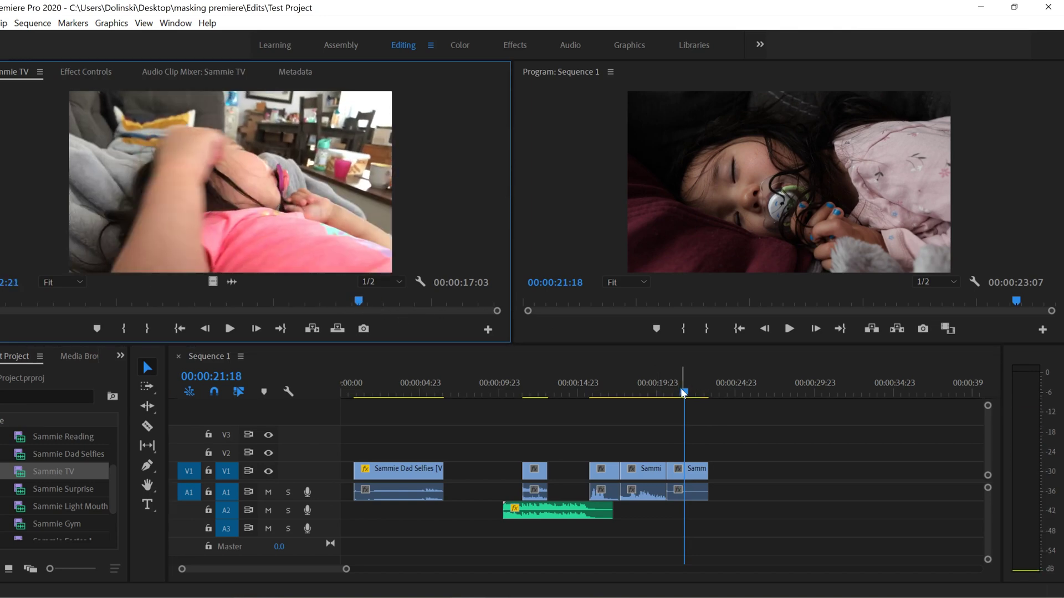
{"action": "mouse_move", "coordinate": [684, 392]}
{"action": "left_mouse_down"}
{"action": "mouse_move", "coordinate": [696, 393]}
{"action": "mouse_move", "coordinate": [677, 393]}
{"action": "left_mouse_up"}
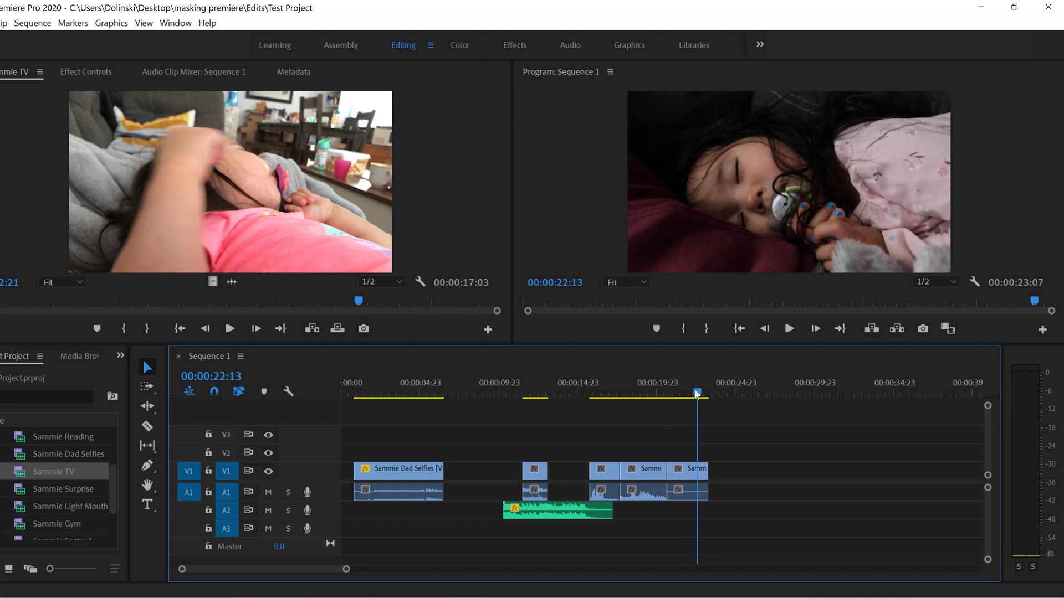
{"action": "left_click_drag", "start_coordinate": [697, 395], "coordinate": [605, 394]}
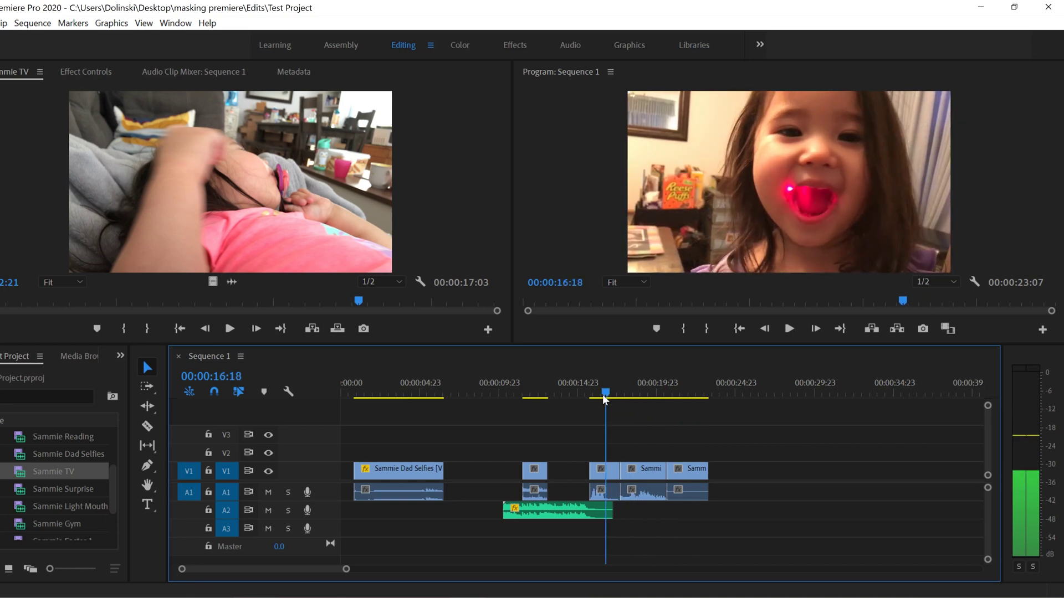
{"action": "left_click", "coordinate": [788, 329]}
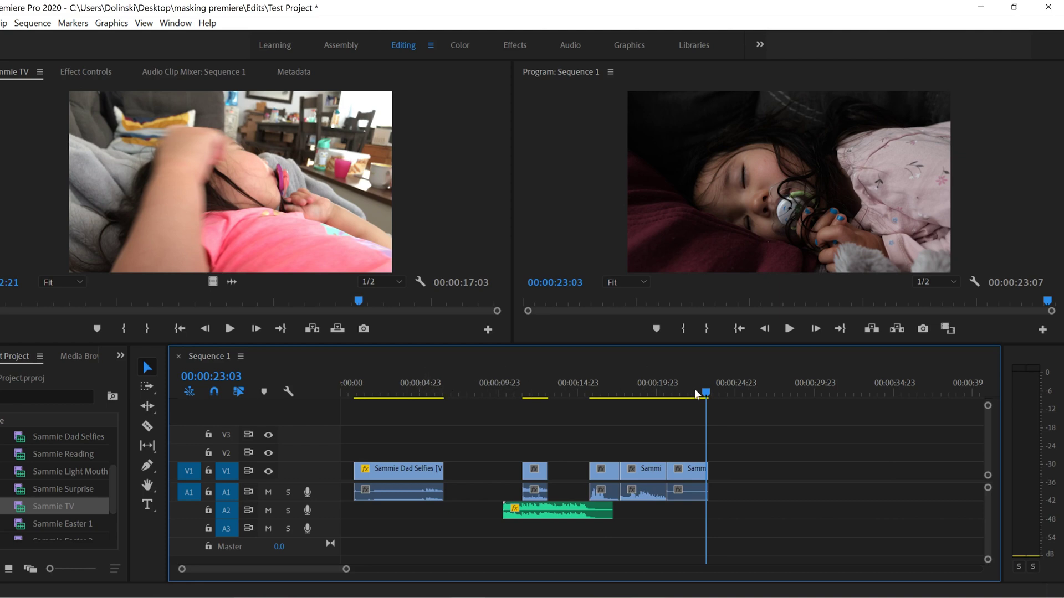
Step: Park the playhead at 00:00:21:04 and drag Sammie Dad Selfies up onto a new V4 track
{"action": "mouse_move", "coordinate": [707, 392]}
{"action": "left_mouse_down"}
{"action": "mouse_move", "coordinate": [693, 393]}
{"action": "mouse_move", "coordinate": [708, 392]}
{"action": "left_mouse_up"}
{"action": "left_click", "coordinate": [707, 387]}
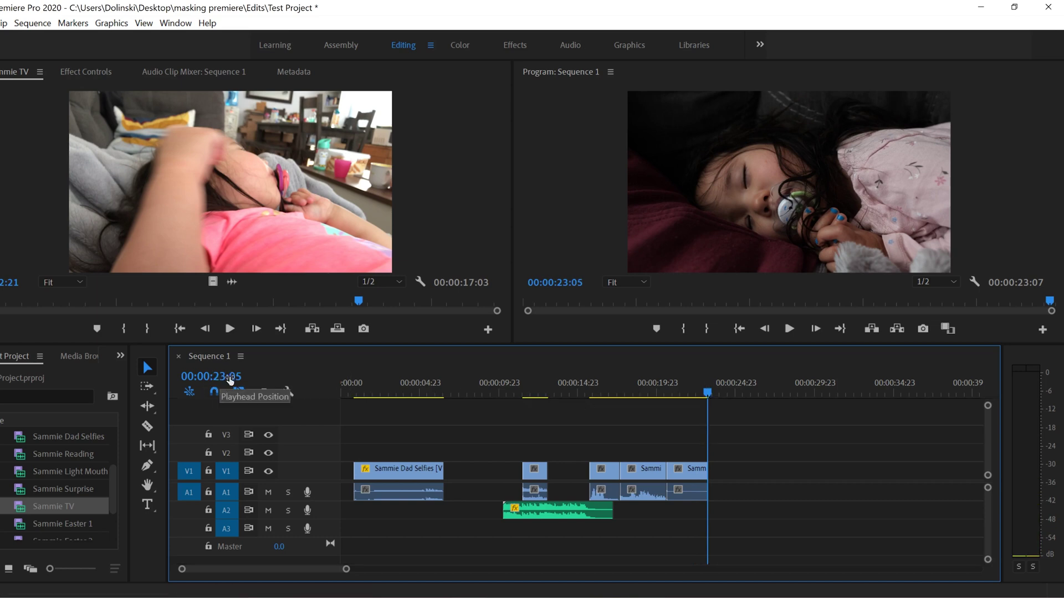
{"action": "left_click_drag", "start_coordinate": [702, 392], "coordinate": [676, 392]}
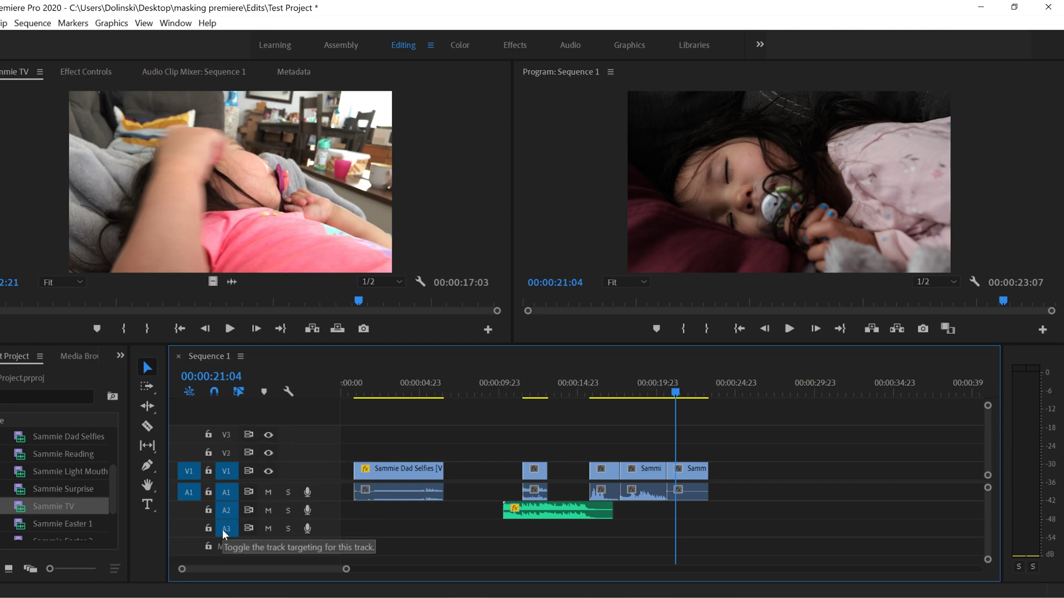
{"action": "left_click_drag", "start_coordinate": [386, 480], "coordinate": [391, 434]}
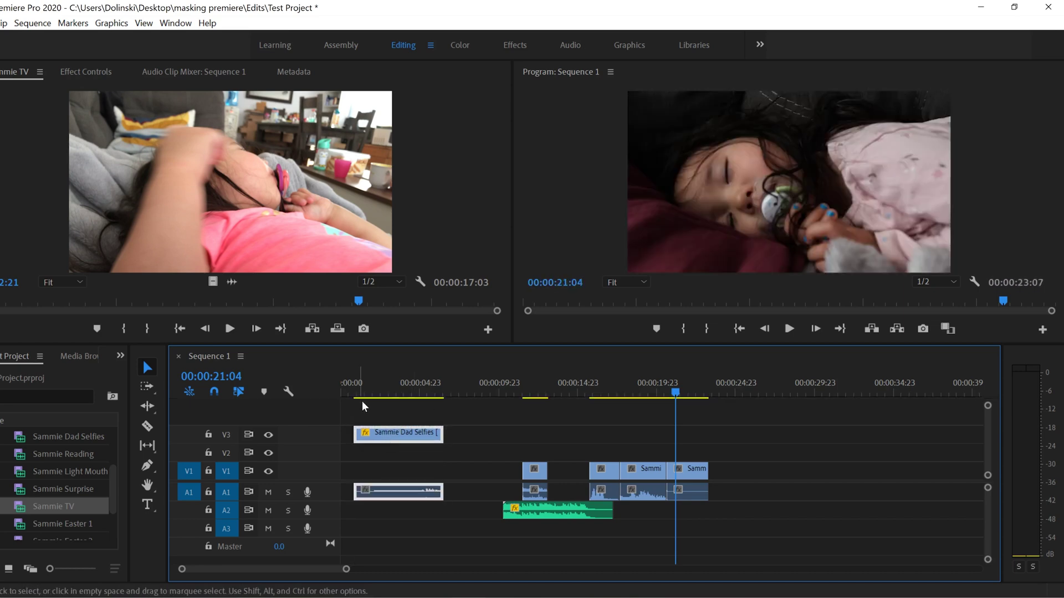
{"action": "left_click_drag", "start_coordinate": [391, 435], "coordinate": [385, 413]}
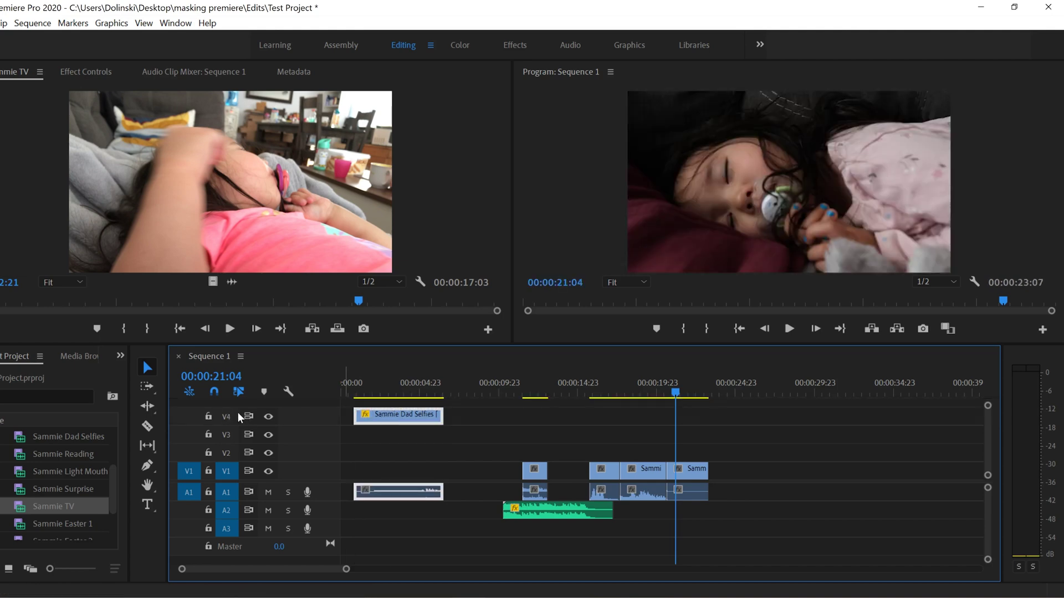
{"action": "left_click_drag", "start_coordinate": [225, 420], "coordinate": [226, 420]}
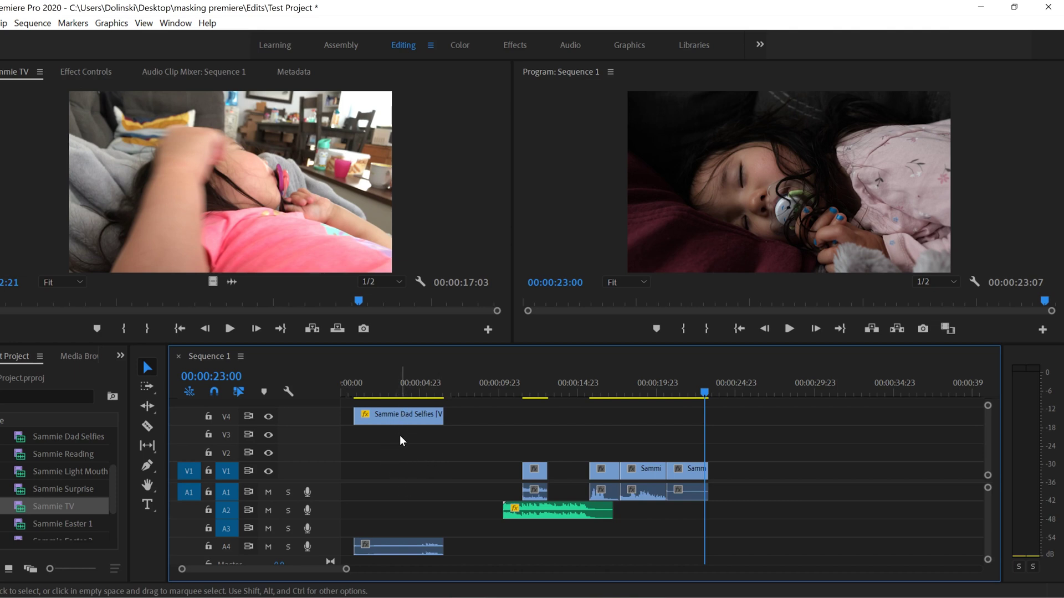
Step: Slide Sammie Dad Selfies later in the sequence and down onto V2, with the playhead near 12 seconds
{"action": "left_click_drag", "start_coordinate": [397, 417], "coordinate": [537, 427]}
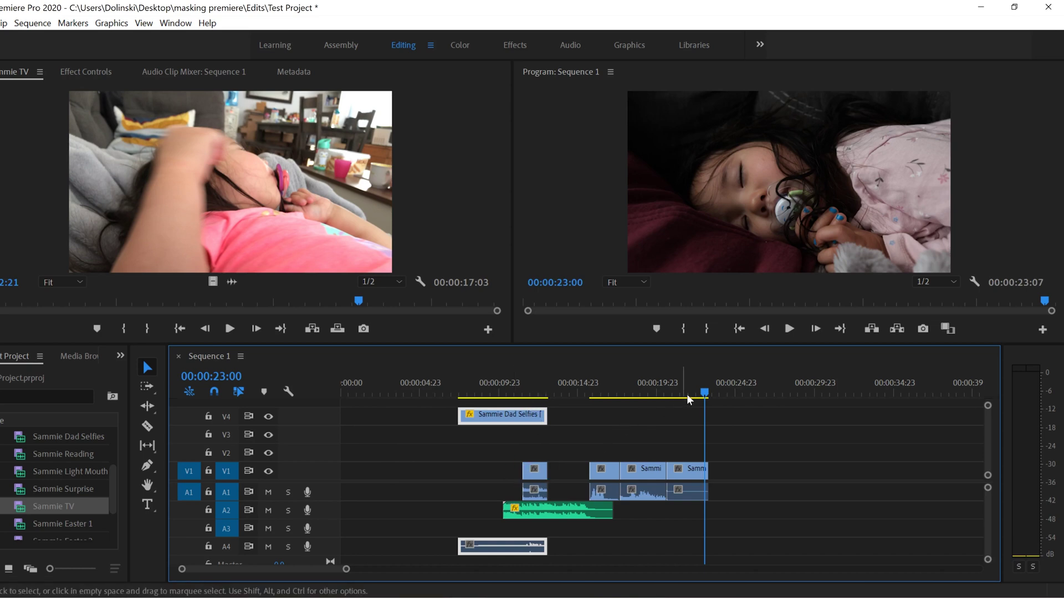
{"action": "left_click_drag", "start_coordinate": [703, 385], "coordinate": [534, 380]}
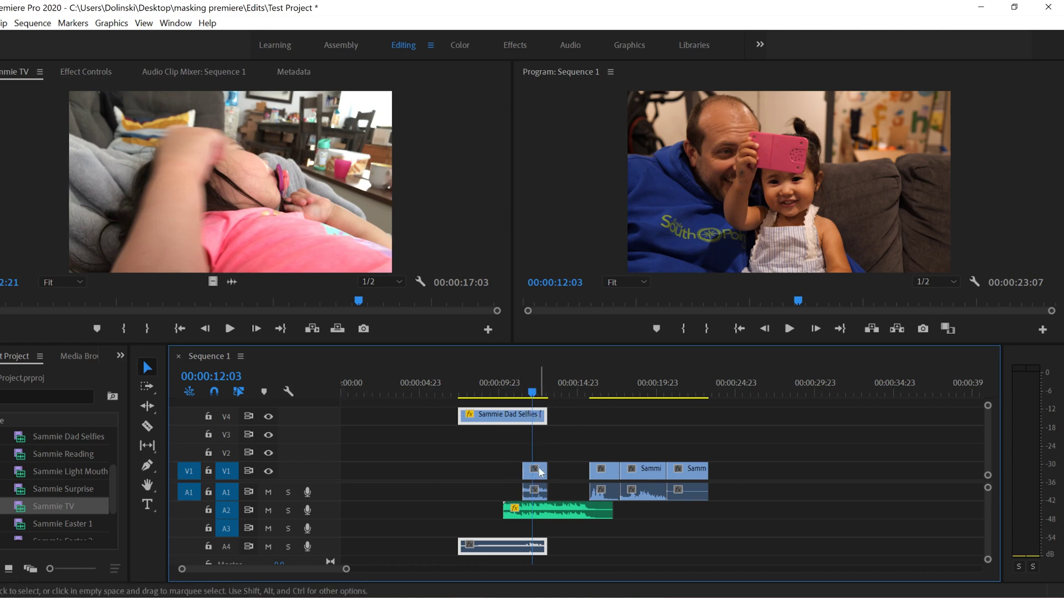
{"action": "left_click_drag", "start_coordinate": [496, 415], "coordinate": [496, 449]}
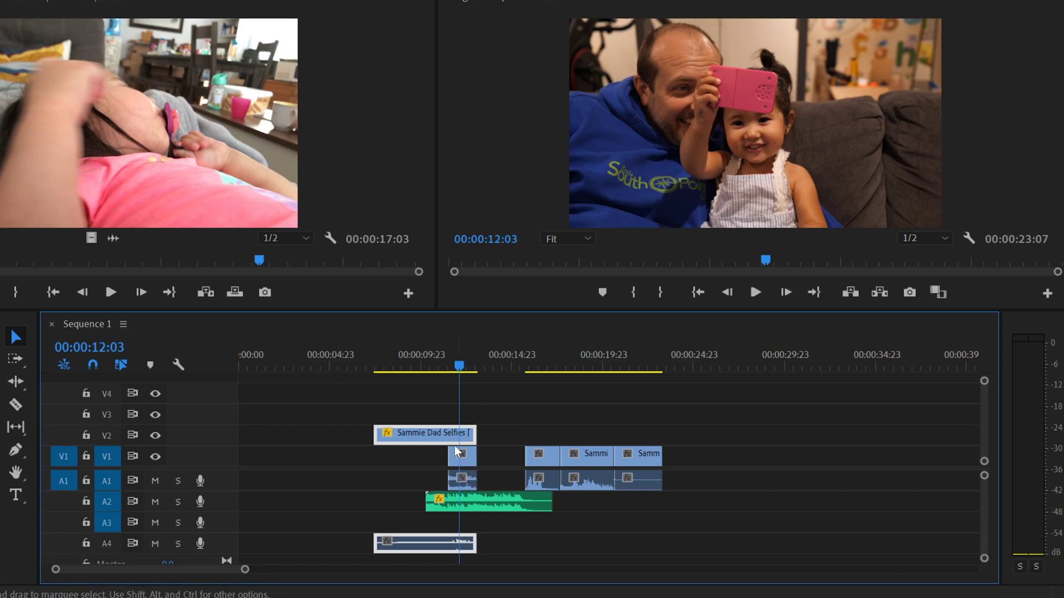
Step: Hide V2 to view the Sammie Gym clip beneath, select it, then turn V2 back on
{"action": "left_click", "coordinate": [155, 435]}
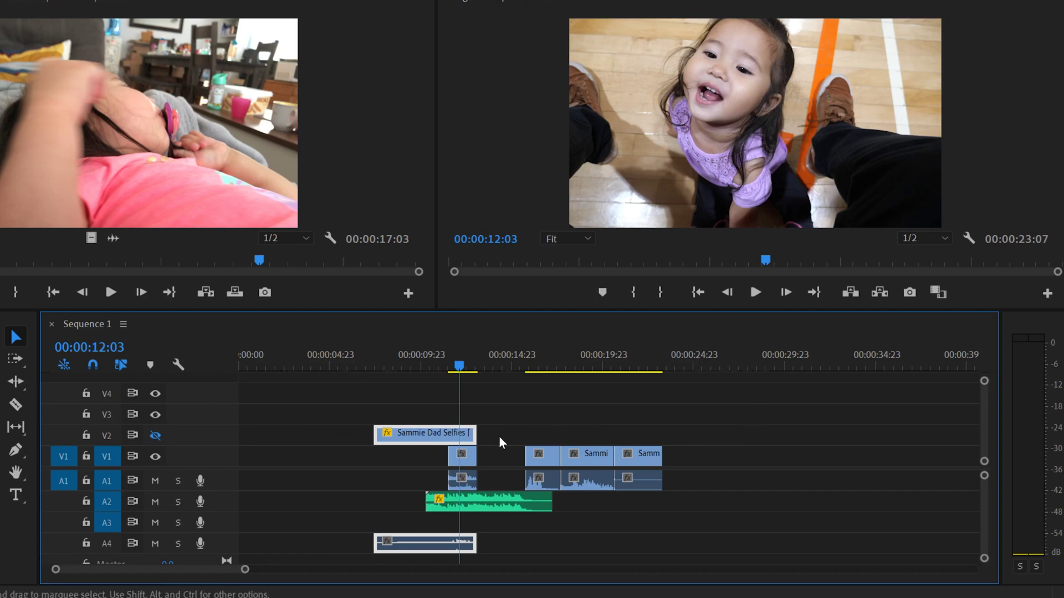
{"action": "left_click", "coordinate": [466, 457]}
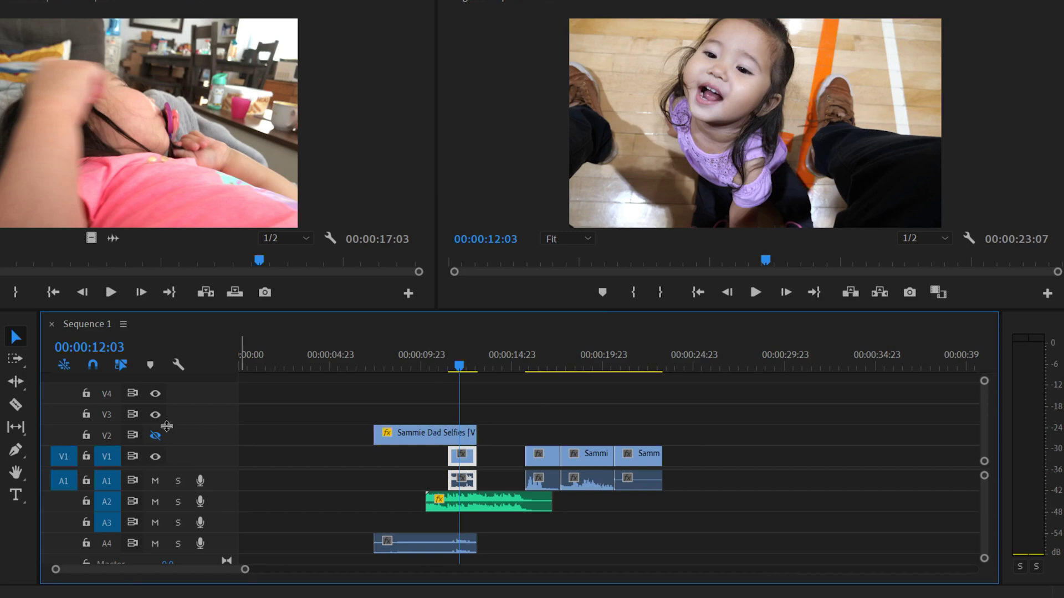
{"action": "left_click", "coordinate": [155, 436]}
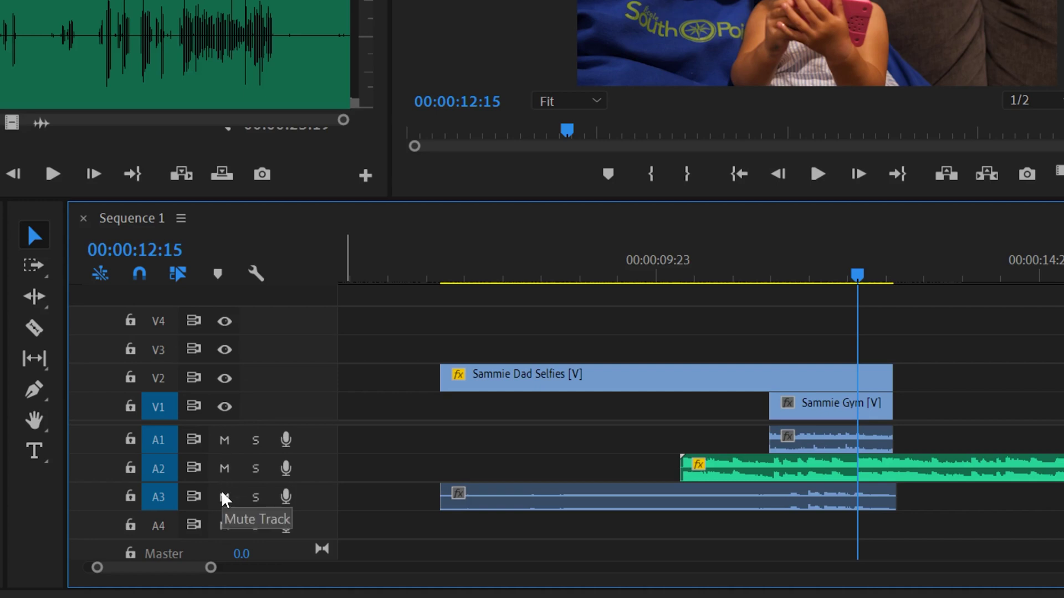
Step: Mute audio track A3 and play the sequence back from about 7 seconds
{"action": "left_click", "coordinate": [226, 498]}
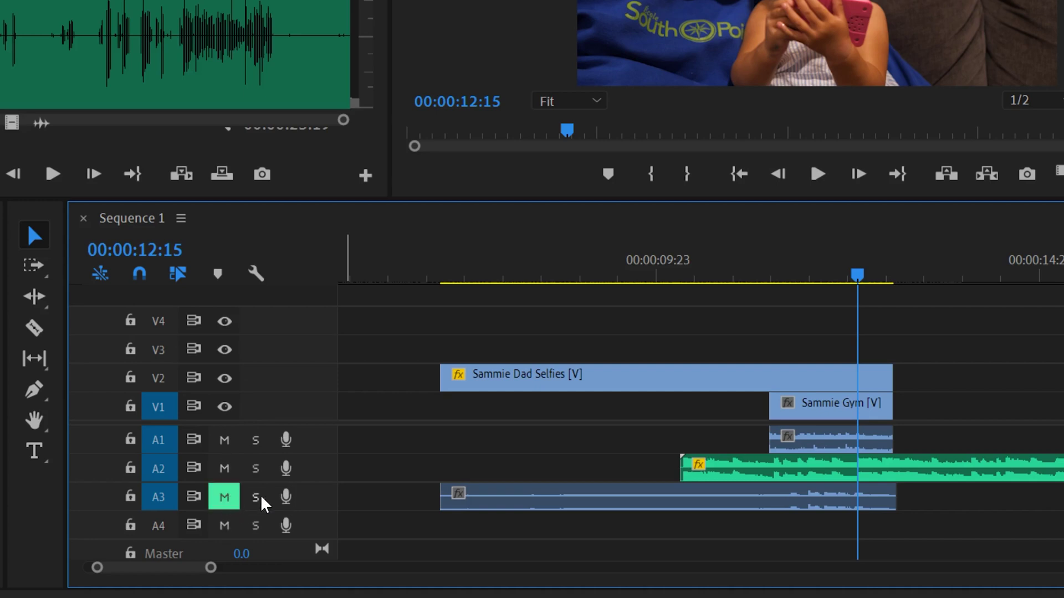
{"action": "left_click", "coordinate": [474, 273]}
{"action": "left_click", "coordinate": [818, 175]}
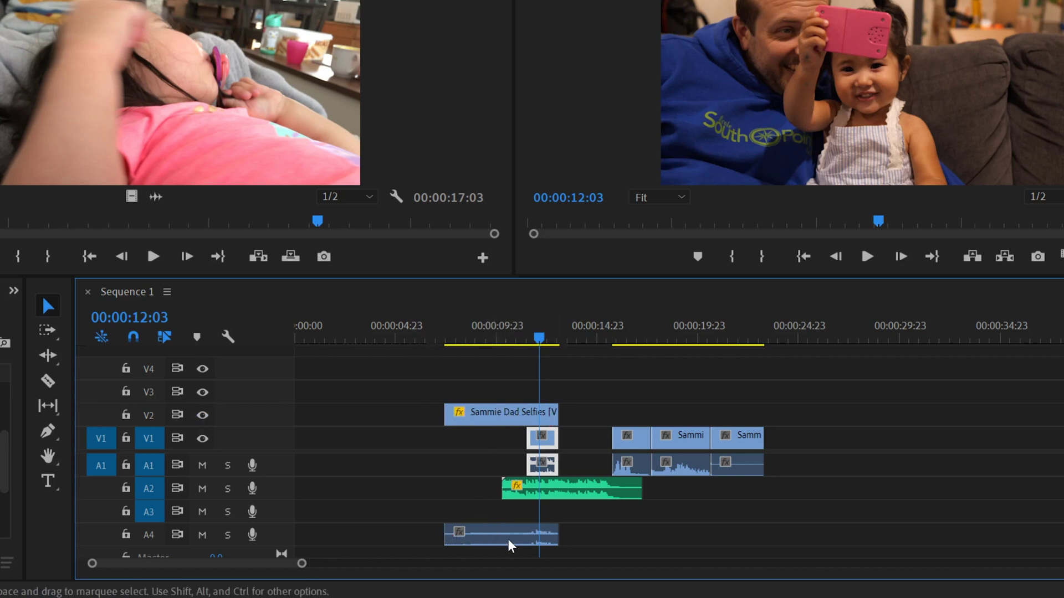
Step: Lock track V2 and delete the audio clip on track A4
{"action": "left_click", "coordinate": [126, 414]}
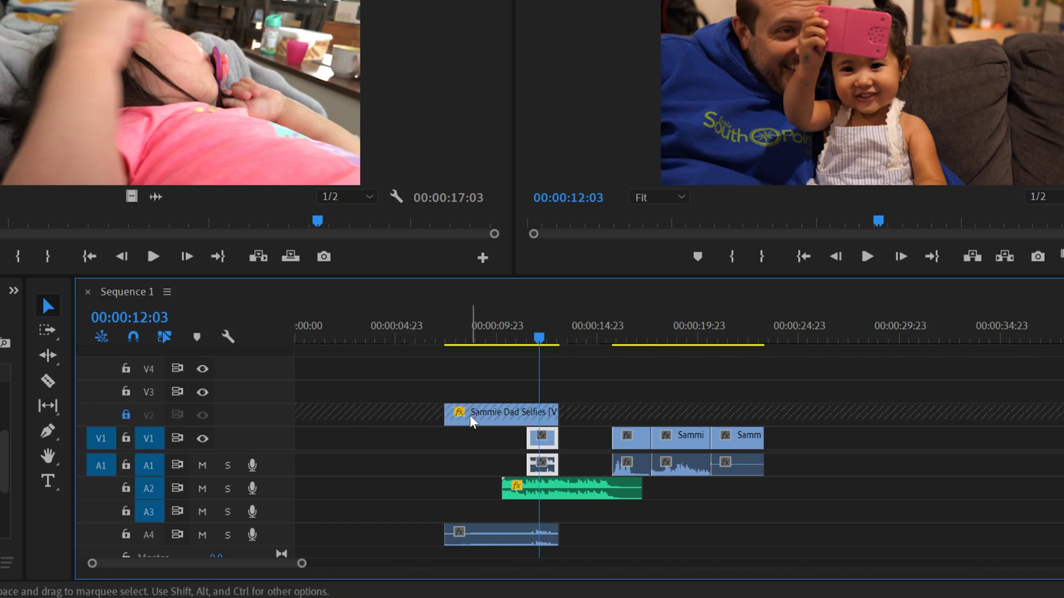
{"action": "left_click", "coordinate": [494, 544]}
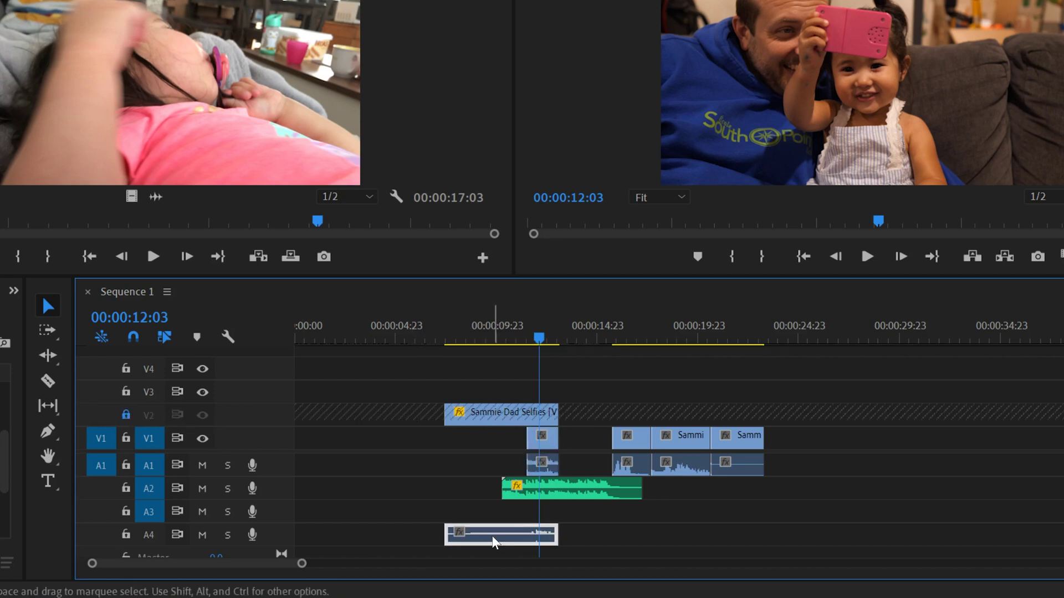
{"action": "key", "text": "Delete"}
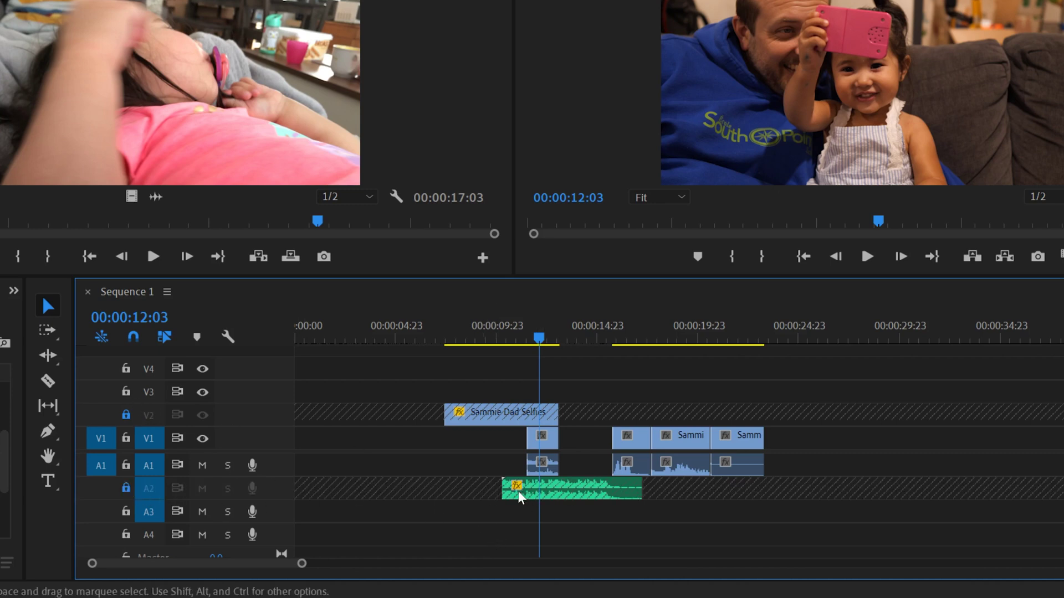
Step: Toggle the A2 music track's lock, drag the short Sammie Gym clip's audio toward A2, and preview
{"action": "left_click", "coordinate": [127, 489]}
{"action": "left_click", "coordinate": [127, 490]}
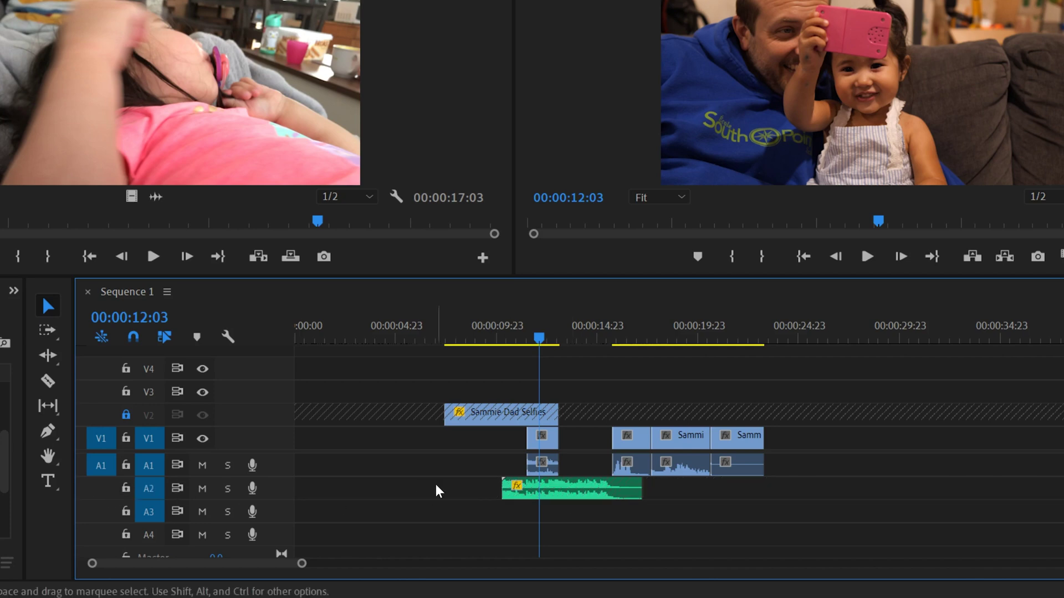
{"action": "left_click", "coordinate": [550, 472]}
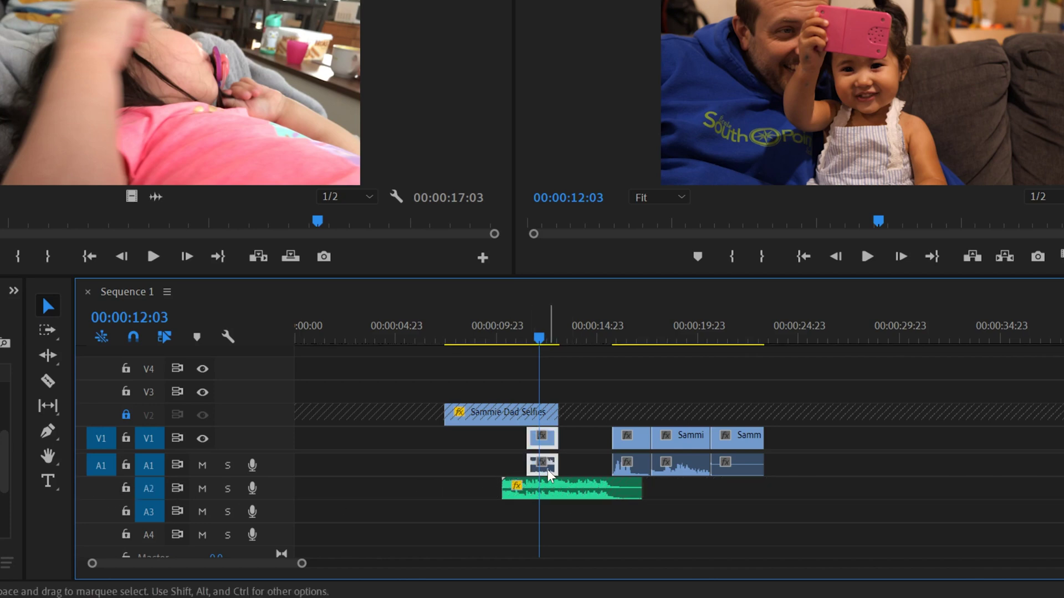
{"action": "left_click_drag", "start_coordinate": [549, 472], "coordinate": [550, 492]}
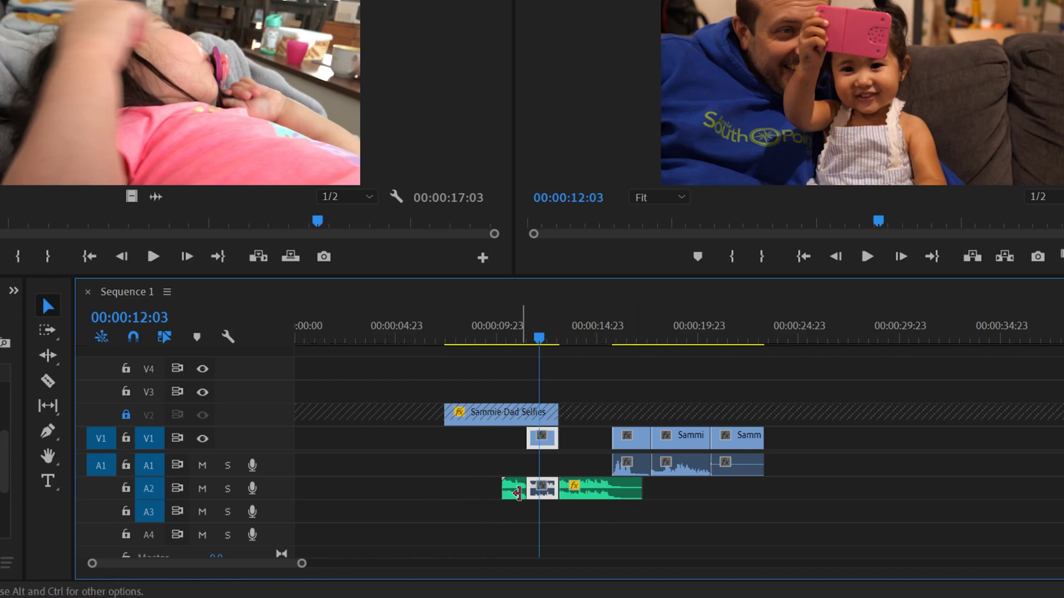
{"action": "key", "text": "Up"}
{"action": "left_click", "coordinate": [867, 256]}
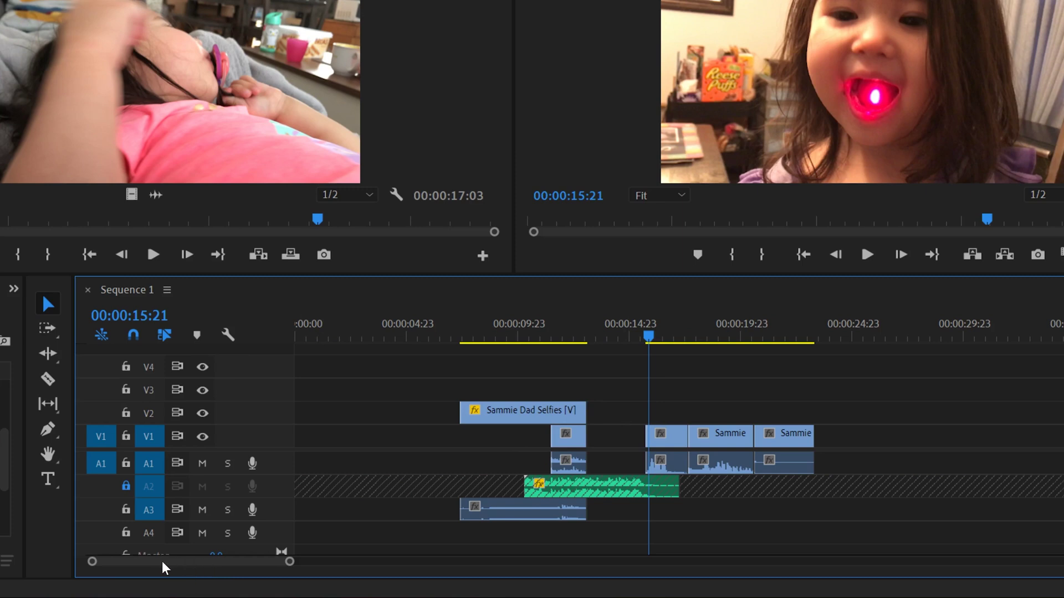
{"action": "left_click_drag", "start_coordinate": [164, 566], "coordinate": [124, 571]}
{"action": "left_click_drag", "start_coordinate": [93, 564], "coordinate": [153, 563]}
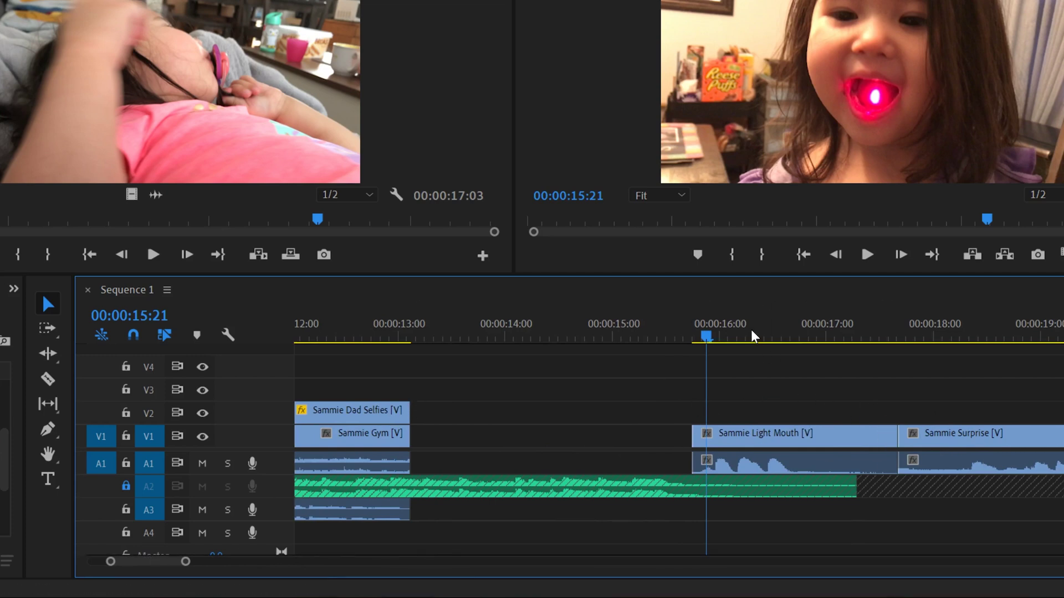
{"action": "left_click_drag", "start_coordinate": [706, 336], "coordinate": [790, 339]}
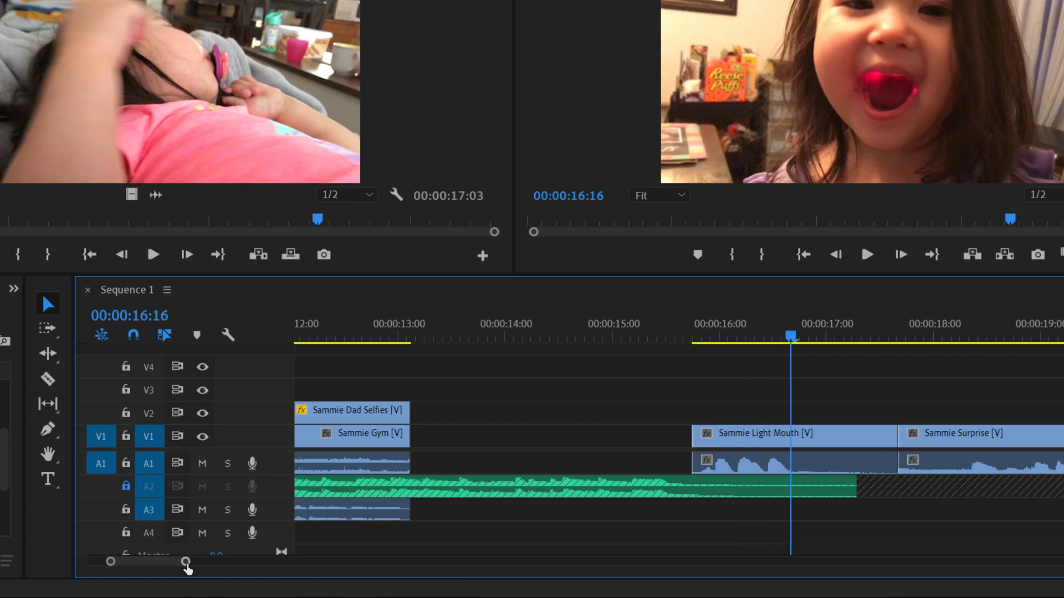
{"action": "left_click_drag", "start_coordinate": [186, 562], "coordinate": [571, 597]}
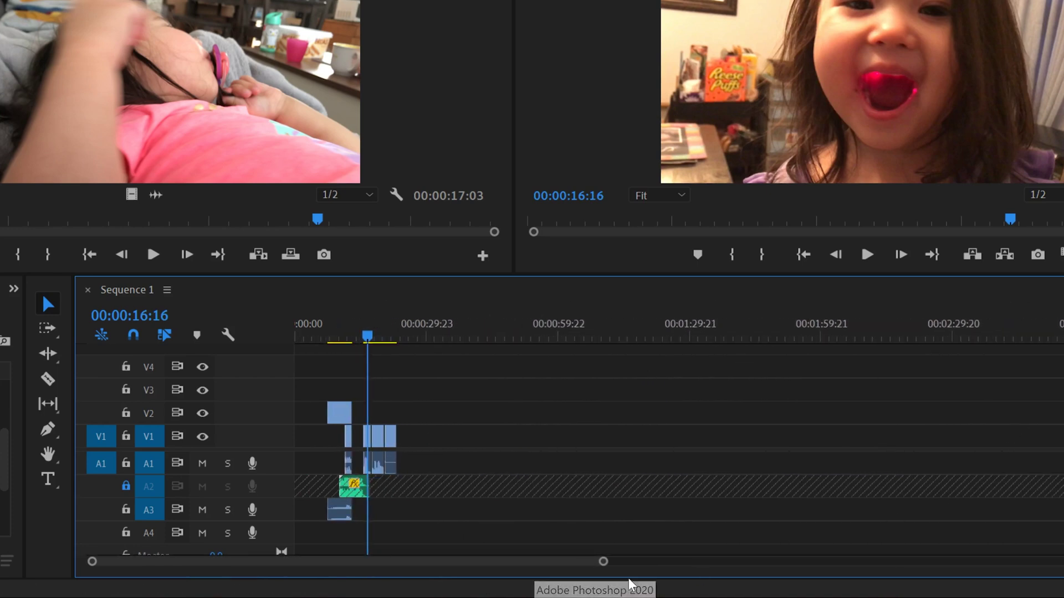
{"action": "left_click_drag", "start_coordinate": [604, 562], "coordinate": [887, 563]}
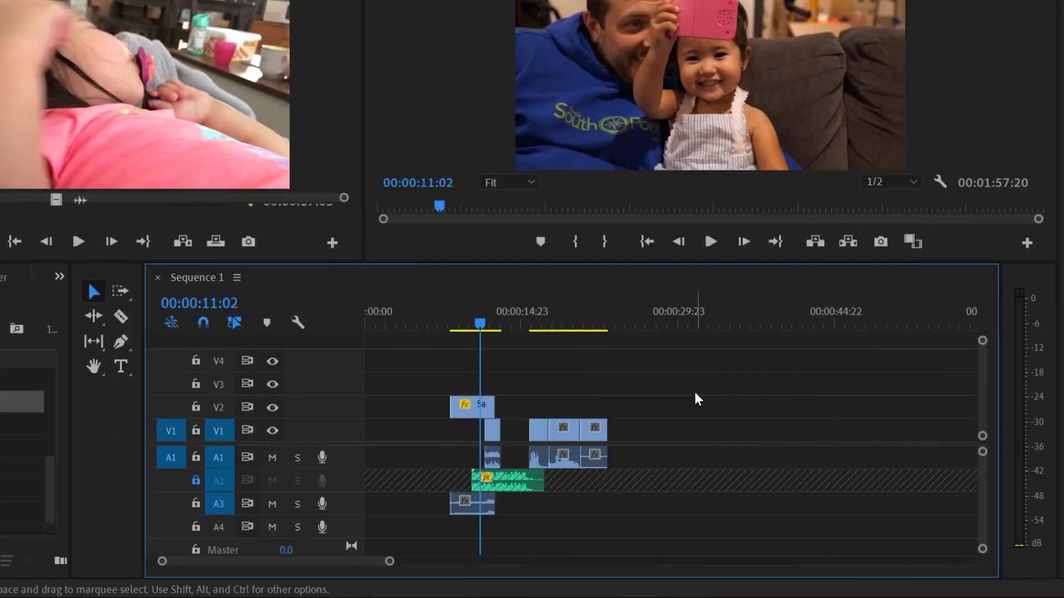
{"action": "key", "text": "="}
{"action": "key", "text": "="}
{"action": "key", "text": "="}
{"action": "key", "text": "="}
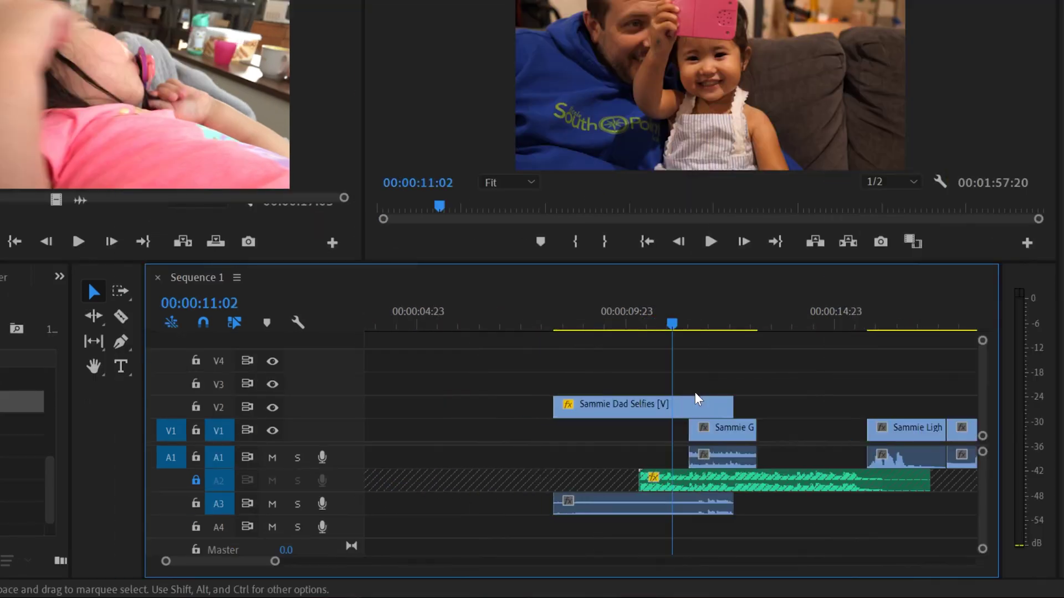
{"action": "key", "text": "minus"}
{"action": "key", "text": "minus"}
{"action": "key", "text": "minus"}
{"action": "key", "text": "minus"}
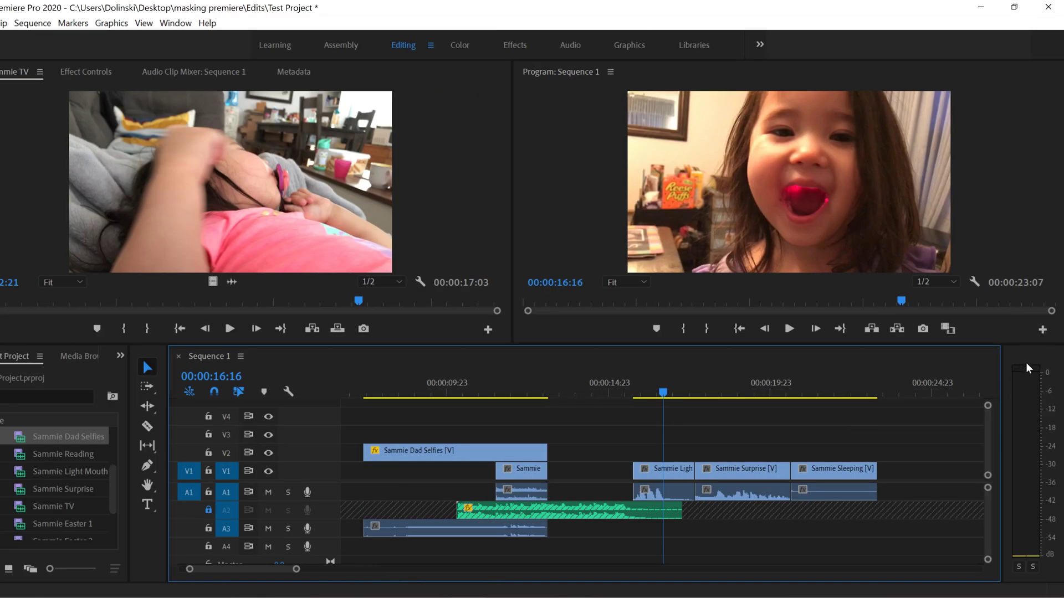
Step: Preview from 16:07, then at 18:20 lower the Sammie Surprise clip's volume to -28.9 dB
{"action": "left_click", "coordinate": [650, 388]}
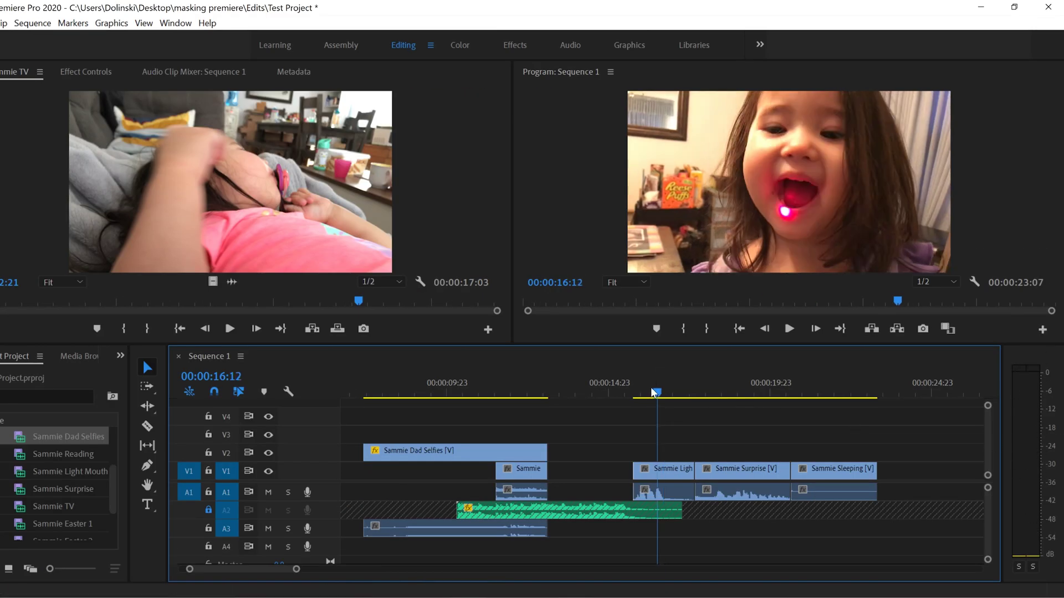
{"action": "left_click", "coordinate": [790, 329]}
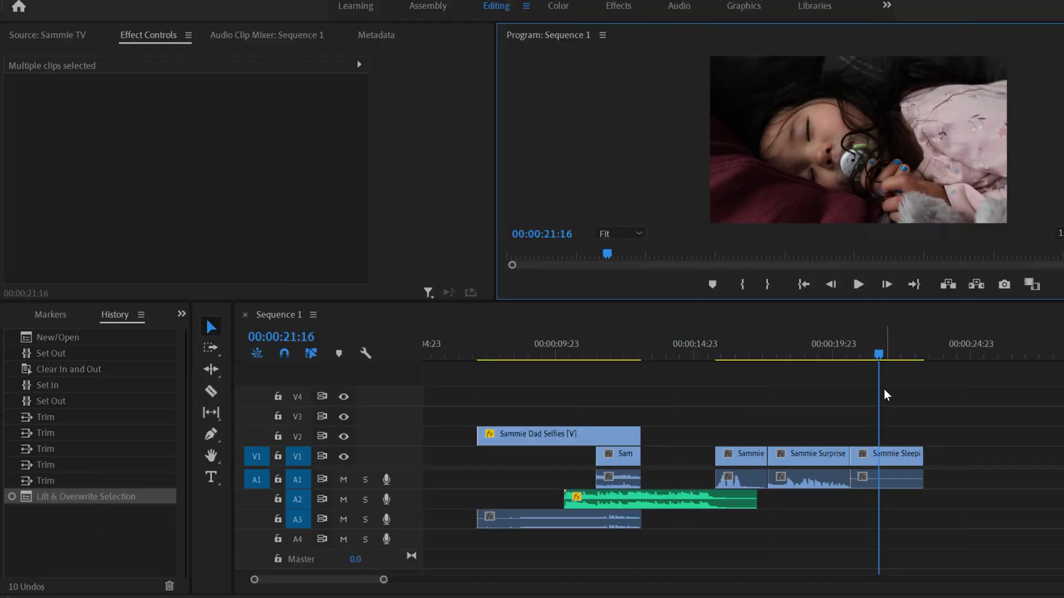
{"action": "left_click", "coordinate": [801, 351]}
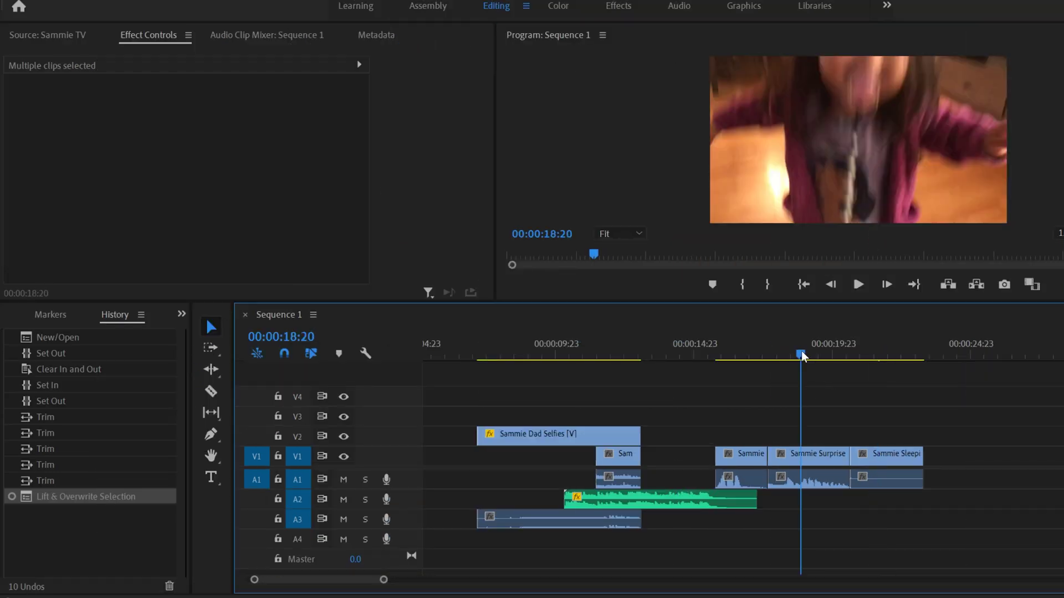
{"action": "left_click", "coordinate": [810, 454]}
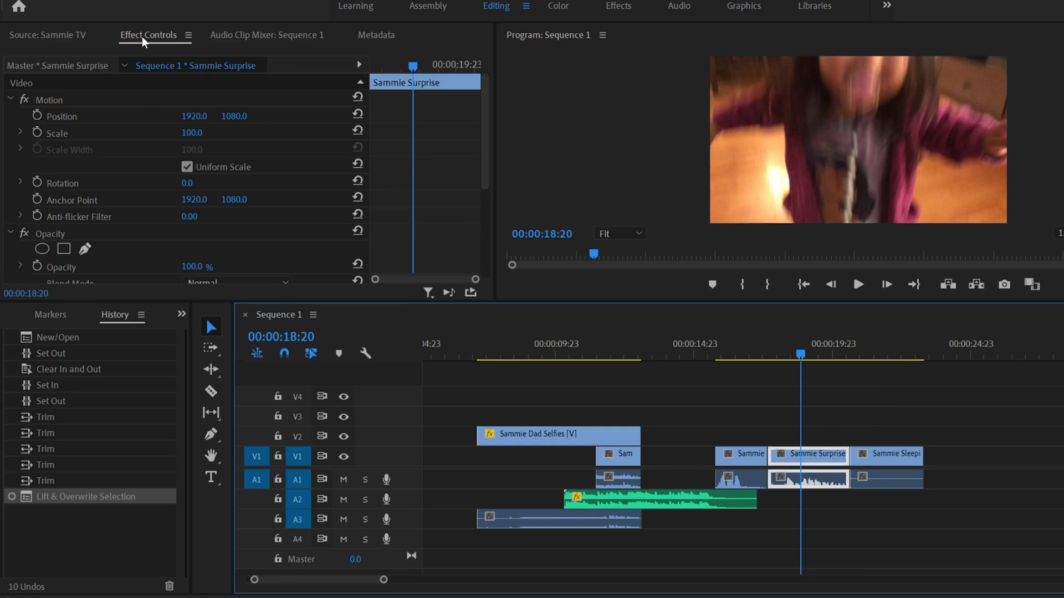
{"action": "left_click_drag", "start_coordinate": [483, 121], "coordinate": [478, 229]}
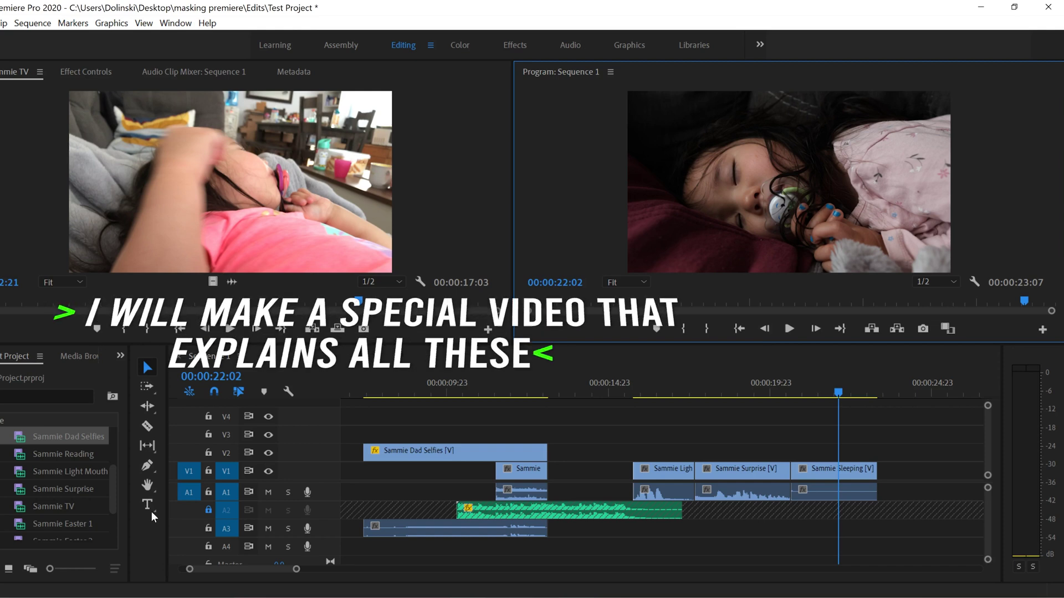
Step: Move Sammie Dad Selfies from V2 up to V4 and bring the short Sammie Gym clip up beside it
{"action": "left_click", "coordinate": [145, 368]}
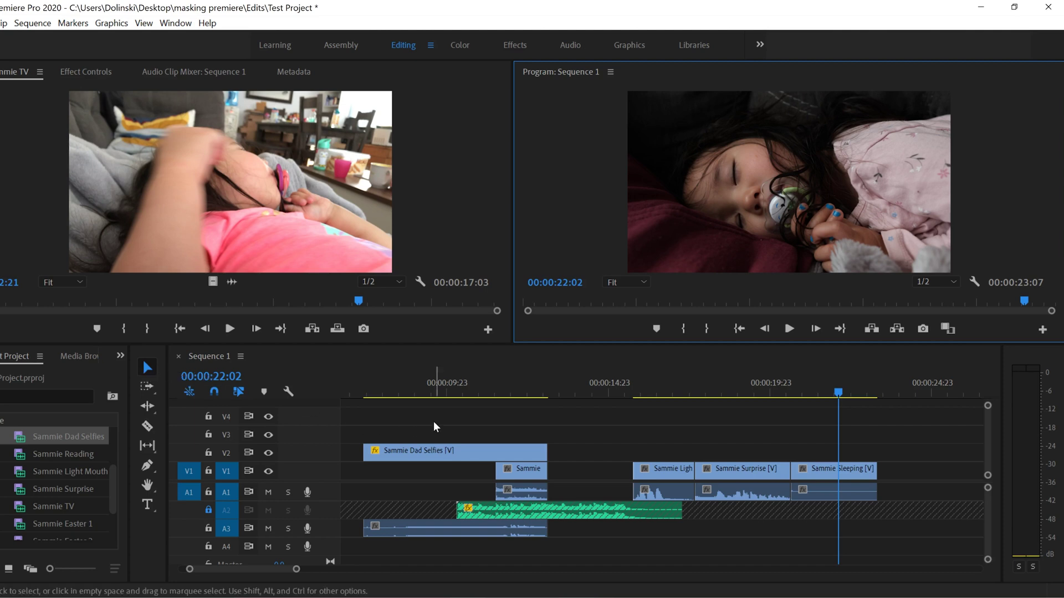
{"action": "left_click", "coordinate": [425, 450]}
{"action": "left_click_drag", "start_coordinate": [426, 455], "coordinate": [429, 421]}
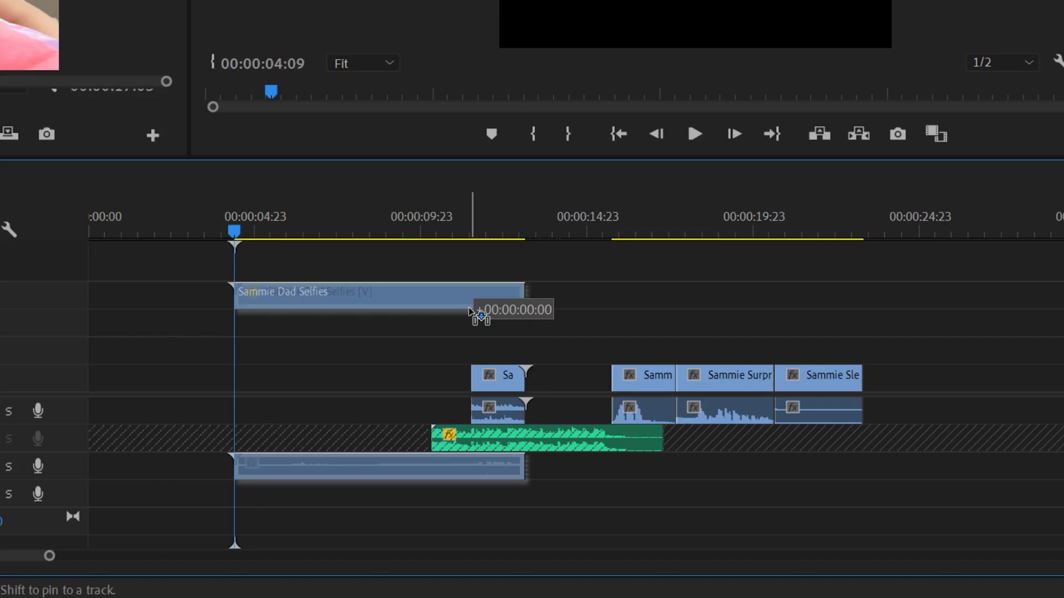
{"action": "left_click_drag", "start_coordinate": [646, 446], "coordinate": [643, 447]}
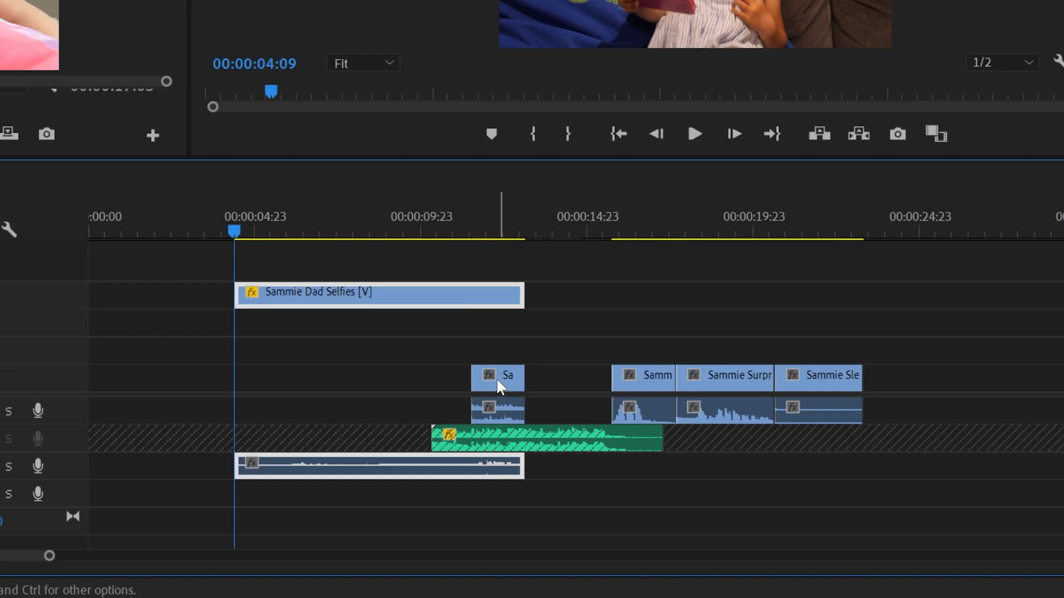
{"action": "left_click_drag", "start_coordinate": [497, 380], "coordinate": [564, 303]}
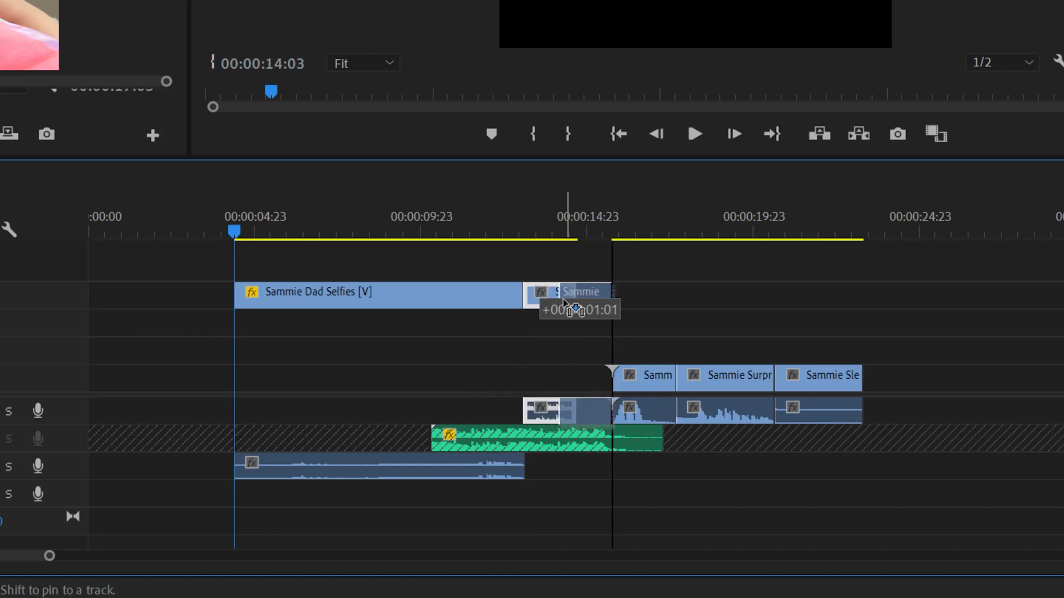
Step: Place the short Sammie Gym clip on V1 so it snaps to end where Sammie Dad Selfies ends
{"action": "left_click_drag", "start_coordinate": [564, 303], "coordinate": [565, 304]}
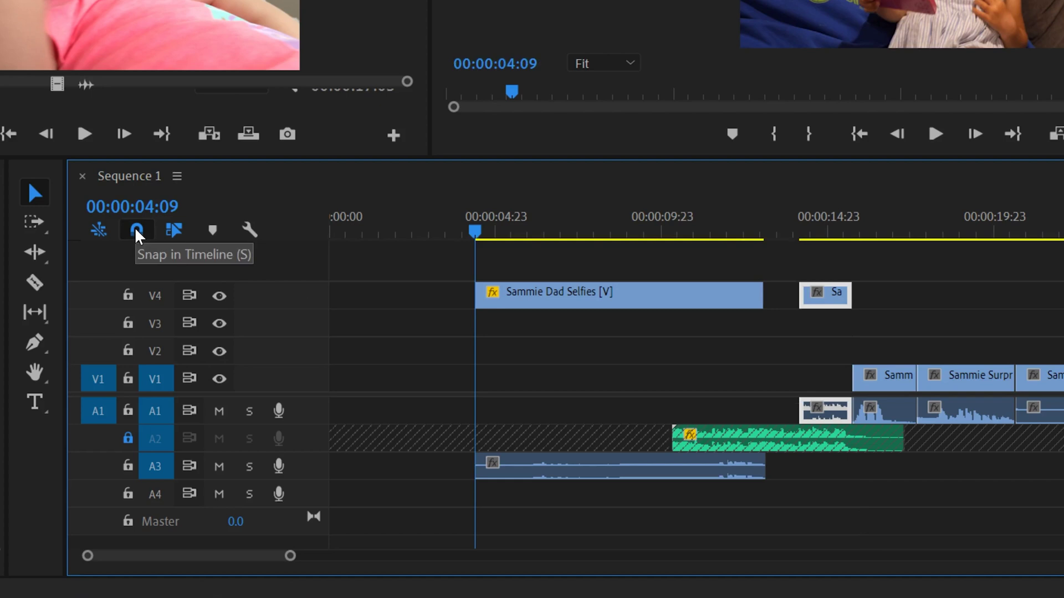
{"action": "left_click", "coordinate": [137, 232]}
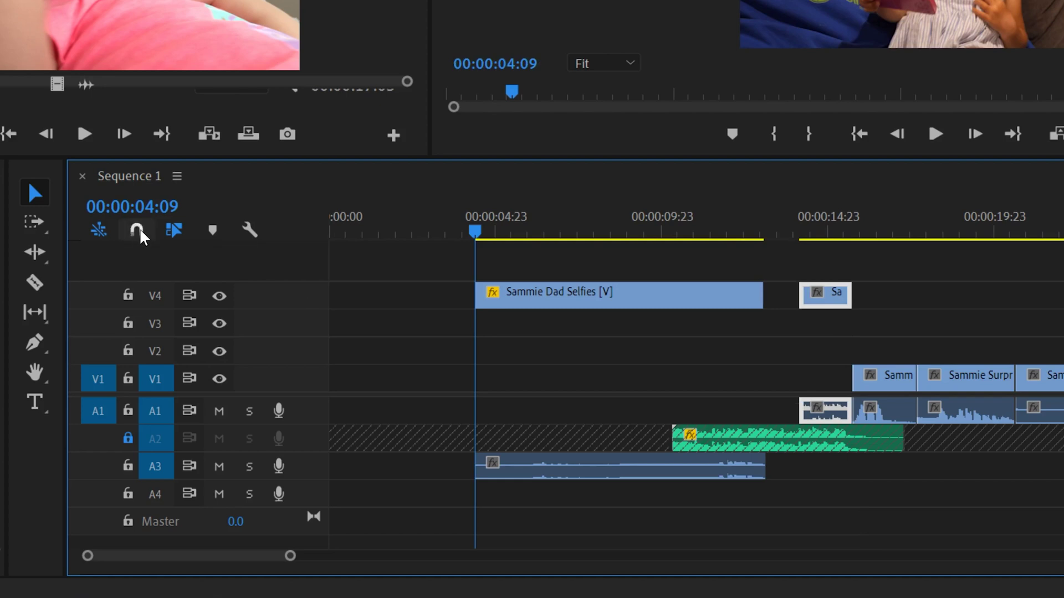
{"action": "left_click_drag", "start_coordinate": [833, 302], "coordinate": [813, 310]}
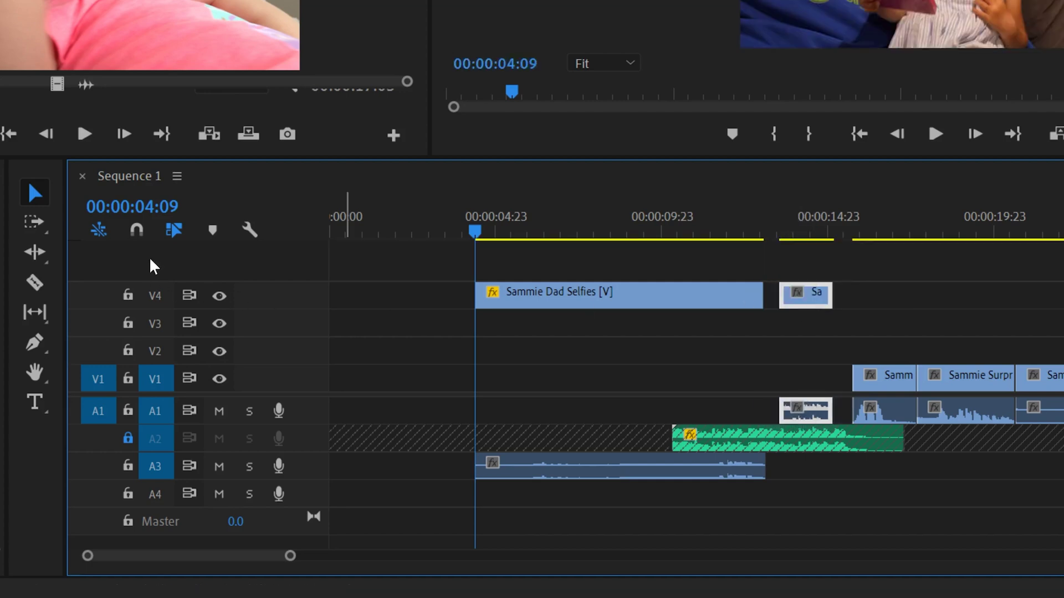
{"action": "left_click", "coordinate": [137, 235]}
{"action": "left_click_drag", "start_coordinate": [805, 304], "coordinate": [733, 391]}
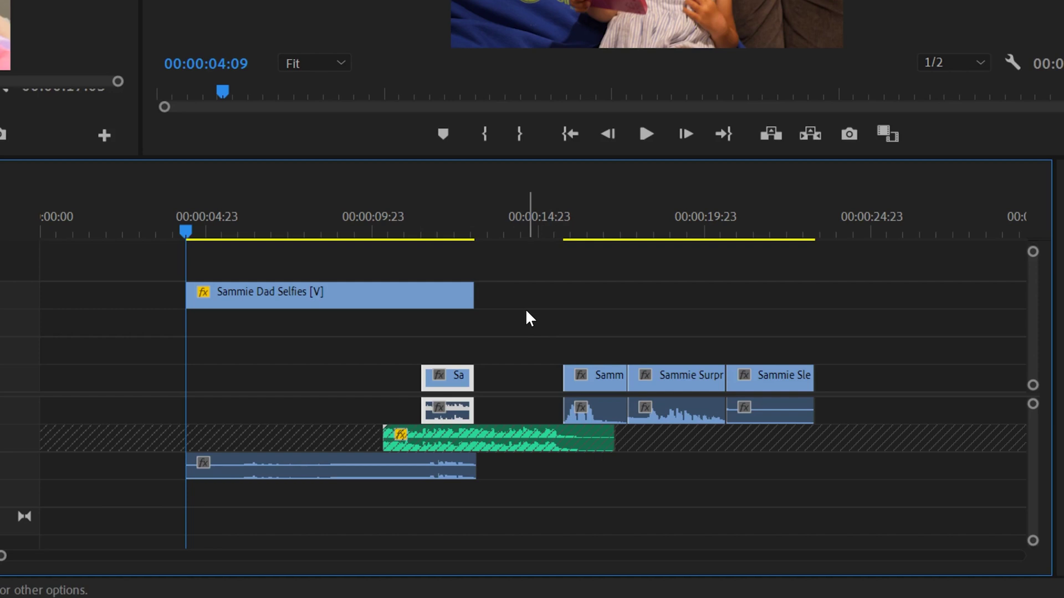
Step: Box-select the three later V1/A1 clips, drag them left, and ripple delete the leftover gap
{"action": "left_click_drag", "start_coordinate": [523, 319], "coordinate": [873, 383]}
{"action": "left_click_drag", "start_coordinate": [688, 379], "coordinate": [715, 417]}
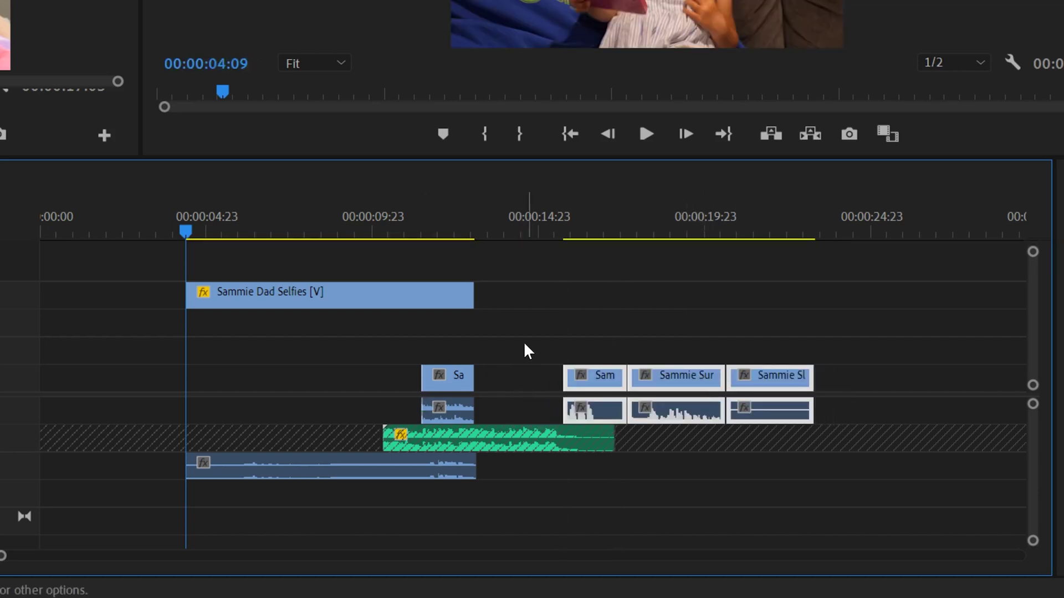
{"action": "left_click", "coordinate": [523, 376]}
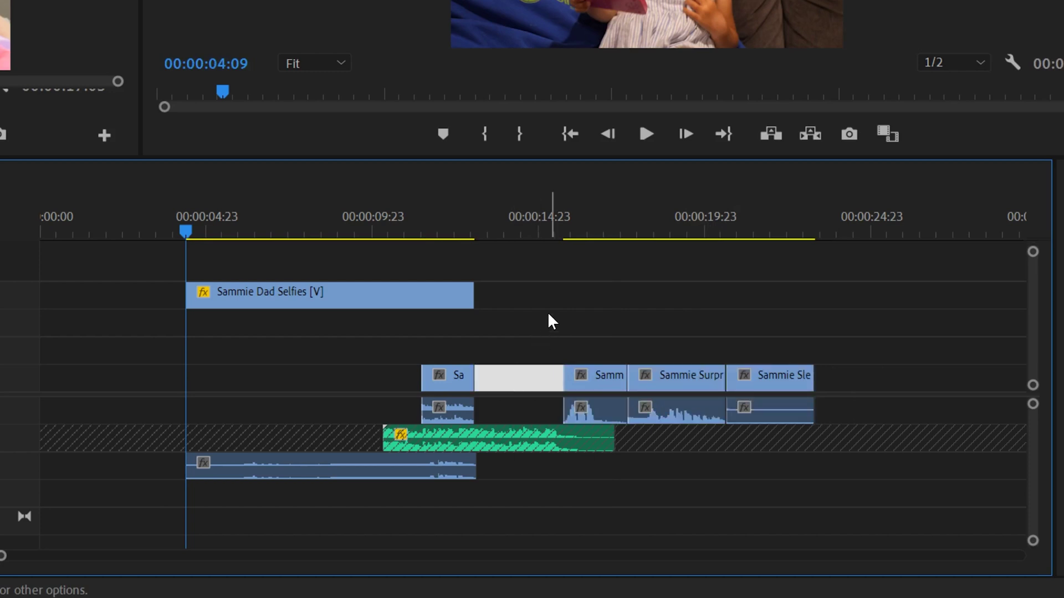
{"action": "key", "text": "Delete"}
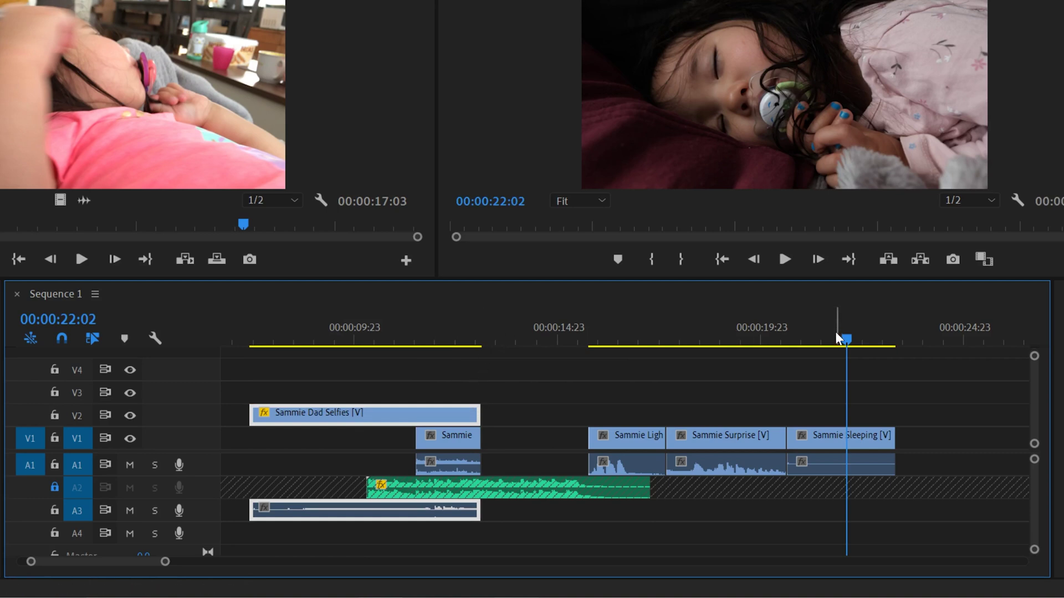
Step: Trim Sammie Dad Selfies' end to 00:00:12:21 and extend its start back to 00:00:07:15
{"action": "left_click_drag", "start_coordinate": [837, 338], "coordinate": [424, 354]}
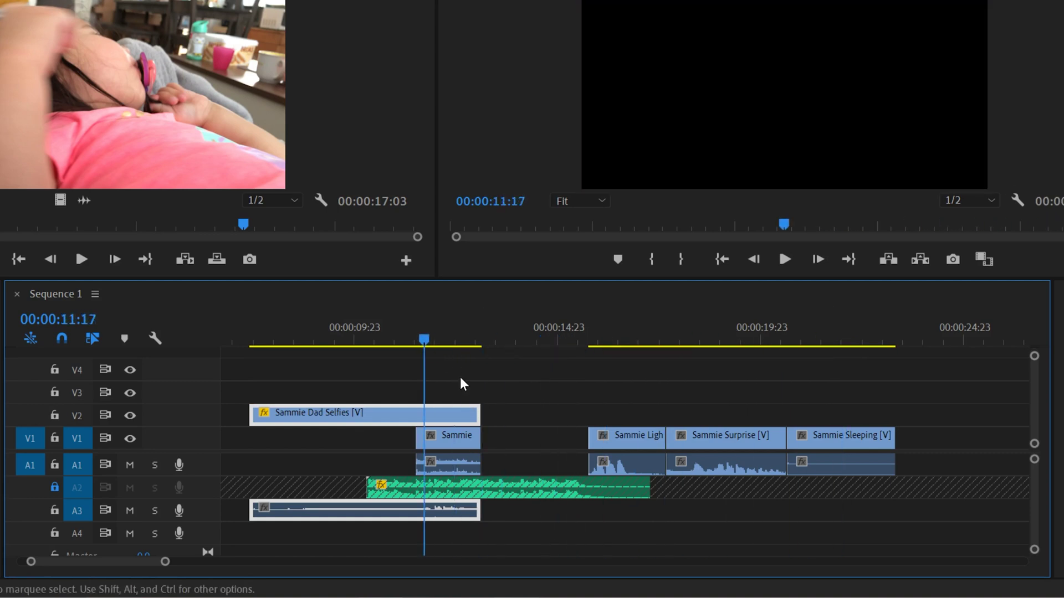
{"action": "left_click", "coordinate": [463, 339]}
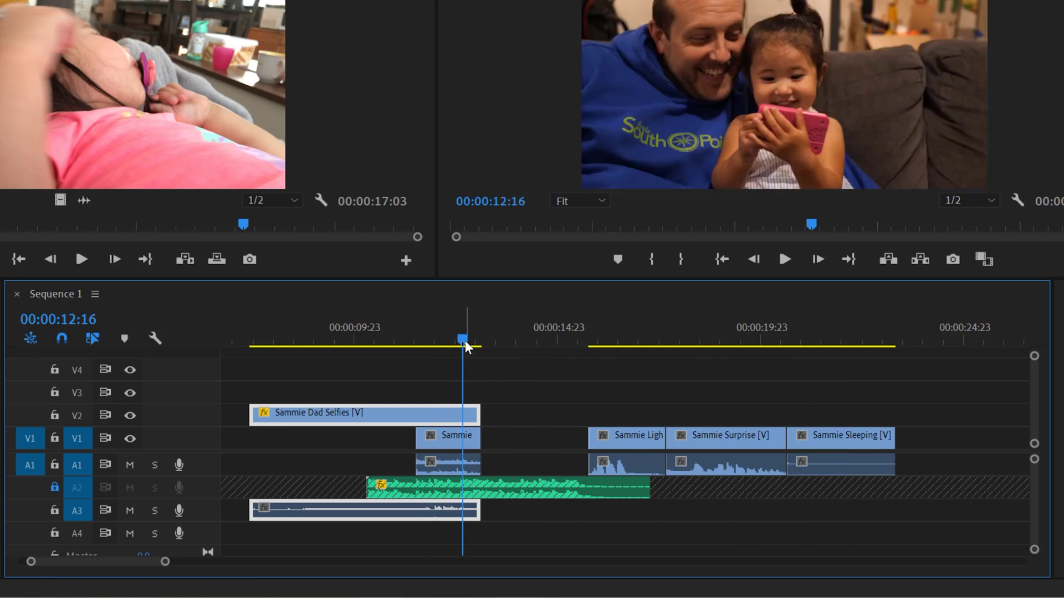
{"action": "left_click_drag", "start_coordinate": [466, 332], "coordinate": [473, 331]}
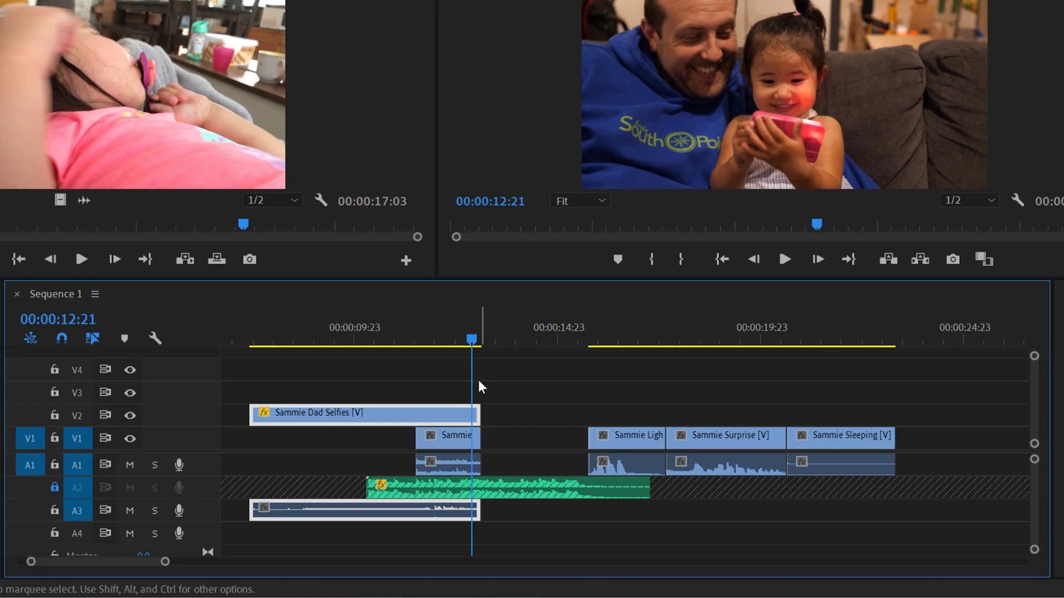
{"action": "left_click", "coordinate": [476, 413]}
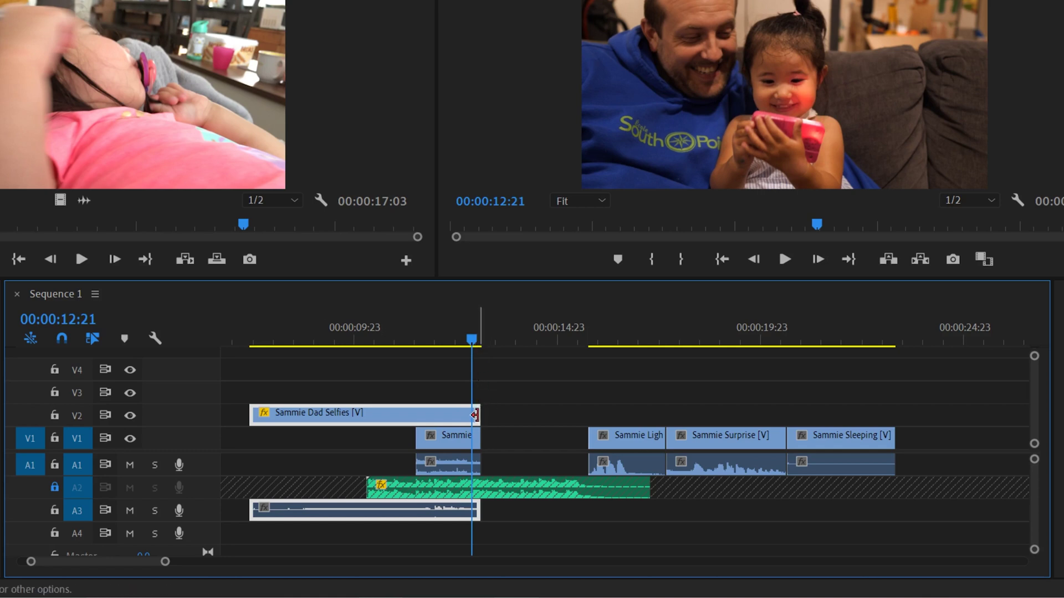
{"action": "left_click_drag", "start_coordinate": [475, 414], "coordinate": [476, 420]}
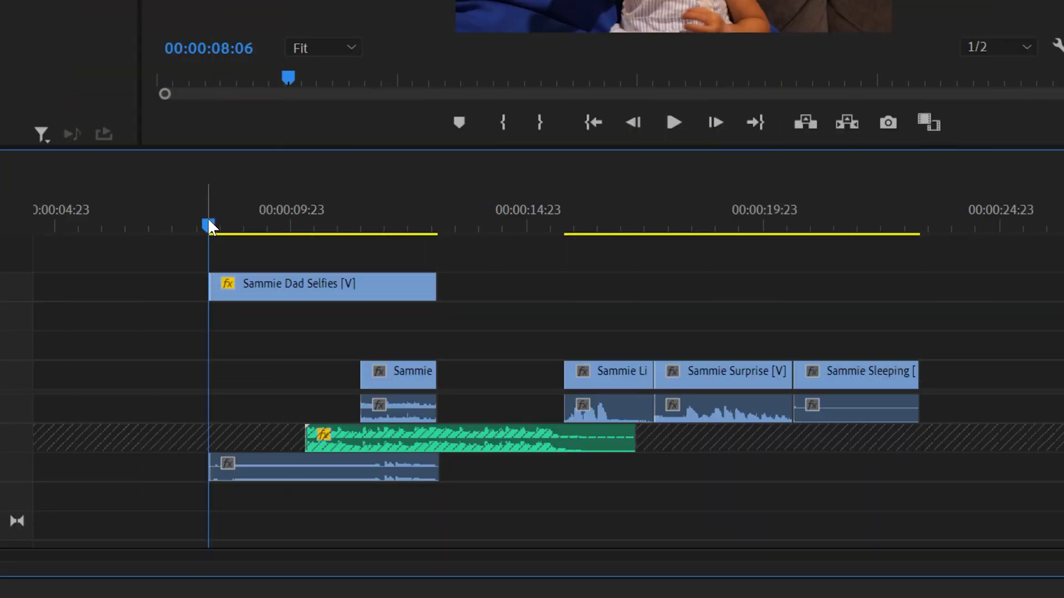
{"action": "left_click_drag", "start_coordinate": [208, 221], "coordinate": [178, 222]}
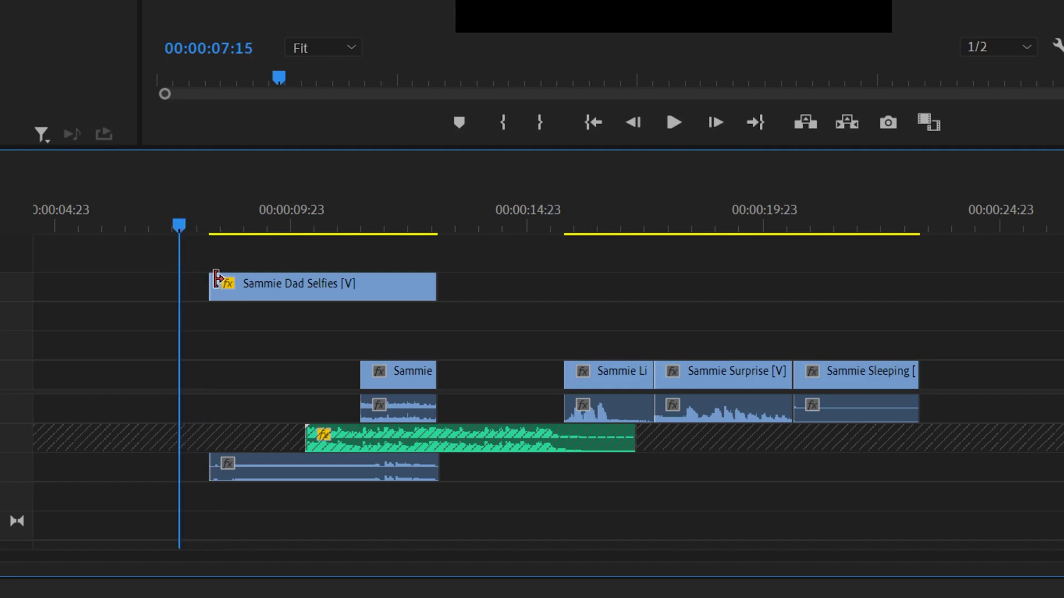
{"action": "left_click_drag", "start_coordinate": [215, 277], "coordinate": [180, 276]}
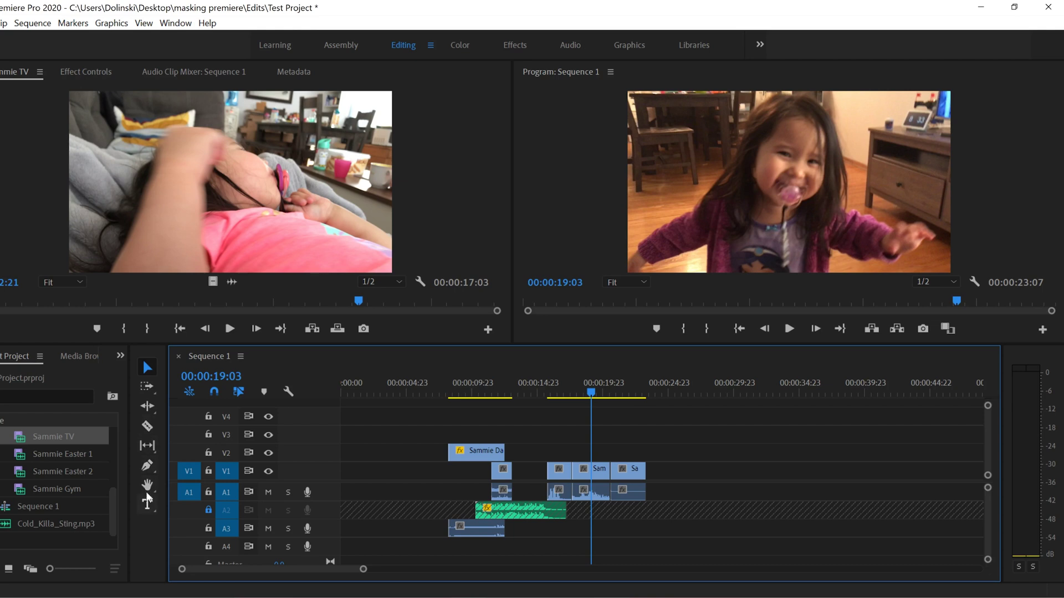
Step: Add Sammie TV at about 28 seconds and razor-cut it at two playhead points
{"action": "left_click", "coordinate": [147, 426]}
{"action": "left_click_drag", "start_coordinate": [20, 441], "coordinate": [715, 480]}
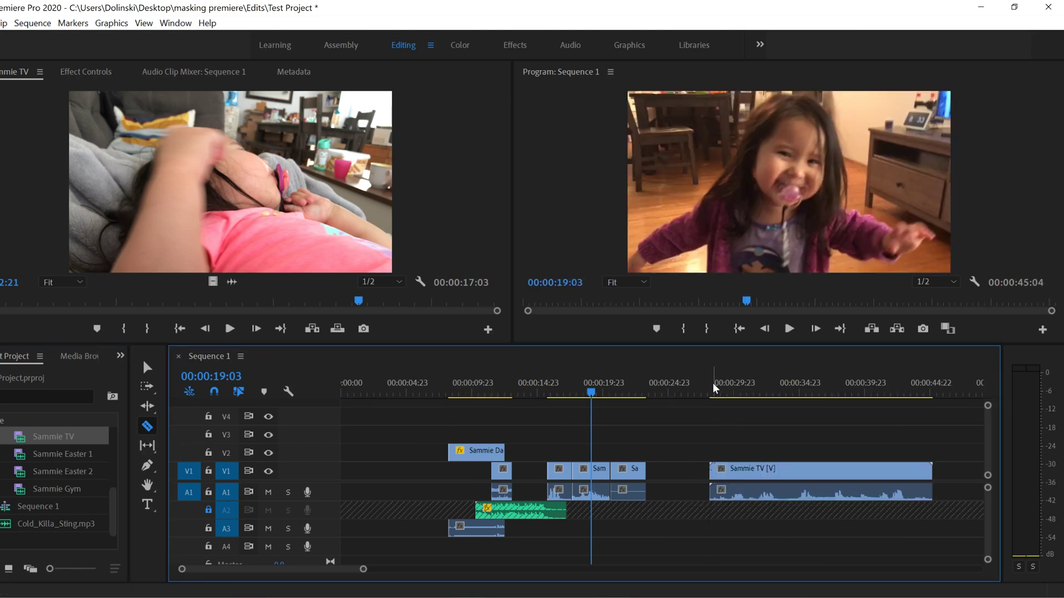
{"action": "left_click_drag", "start_coordinate": [716, 392], "coordinate": [730, 392]}
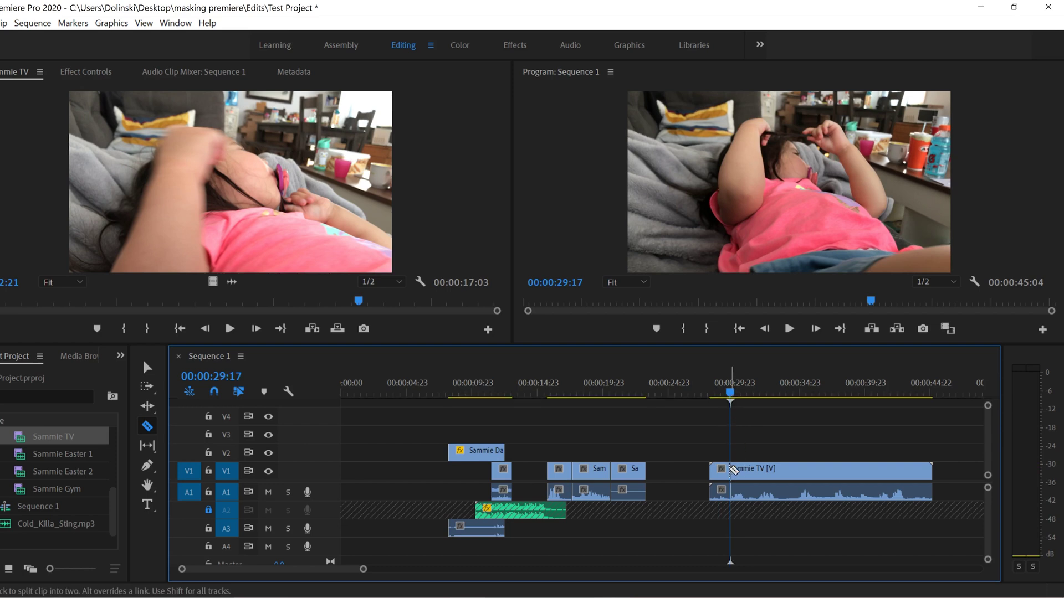
{"action": "left_click", "coordinate": [731, 471]}
{"action": "left_click_drag", "start_coordinate": [730, 392], "coordinate": [775, 390]}
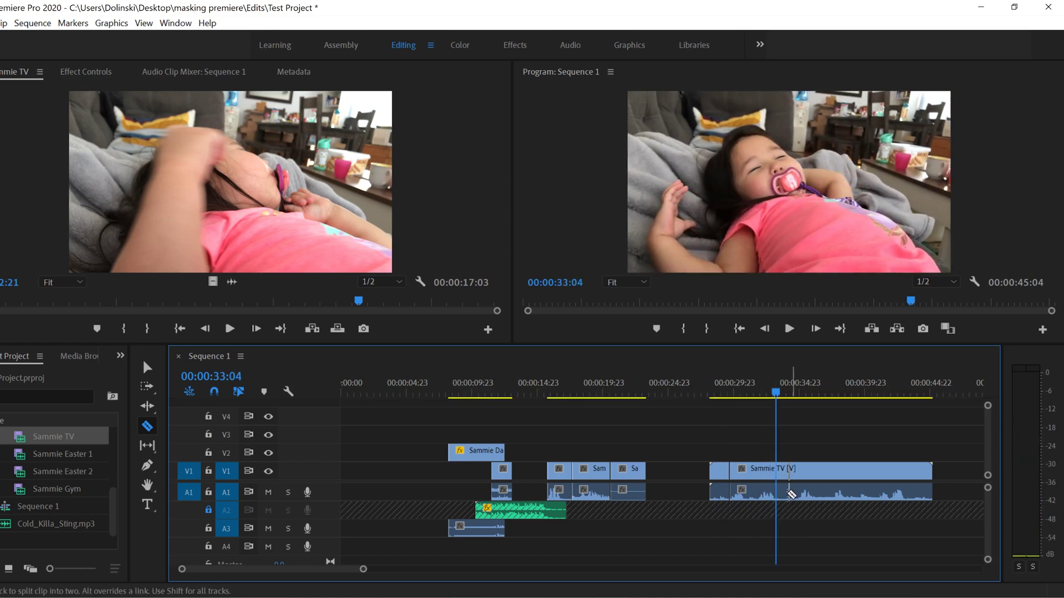
{"action": "left_click", "coordinate": [778, 491]}
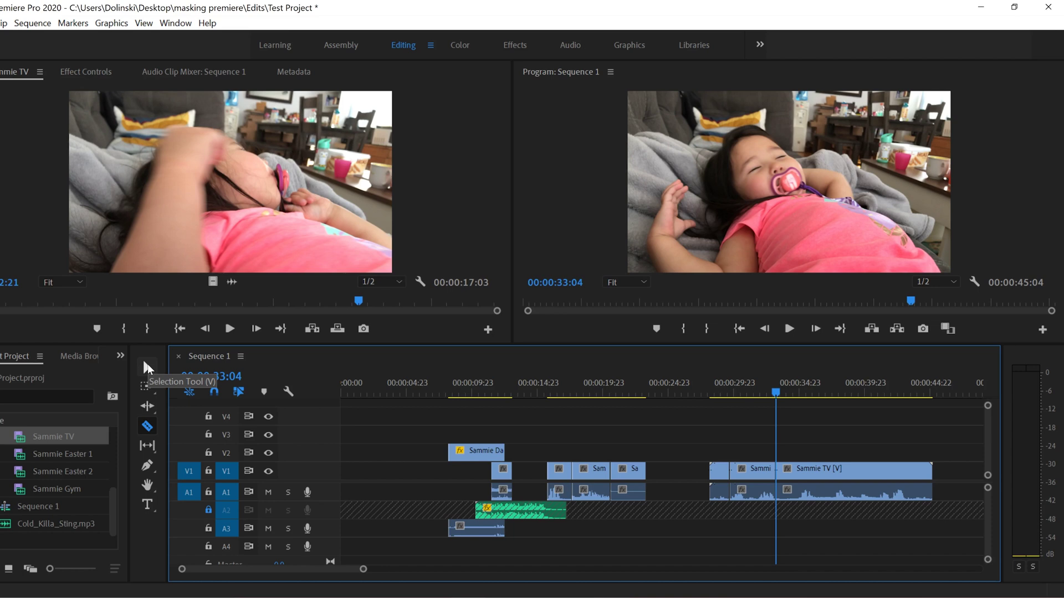
Step: Delete Sammie TV's short opening piece and its tail, keeping only the middle section
{"action": "left_click", "coordinate": [148, 364]}
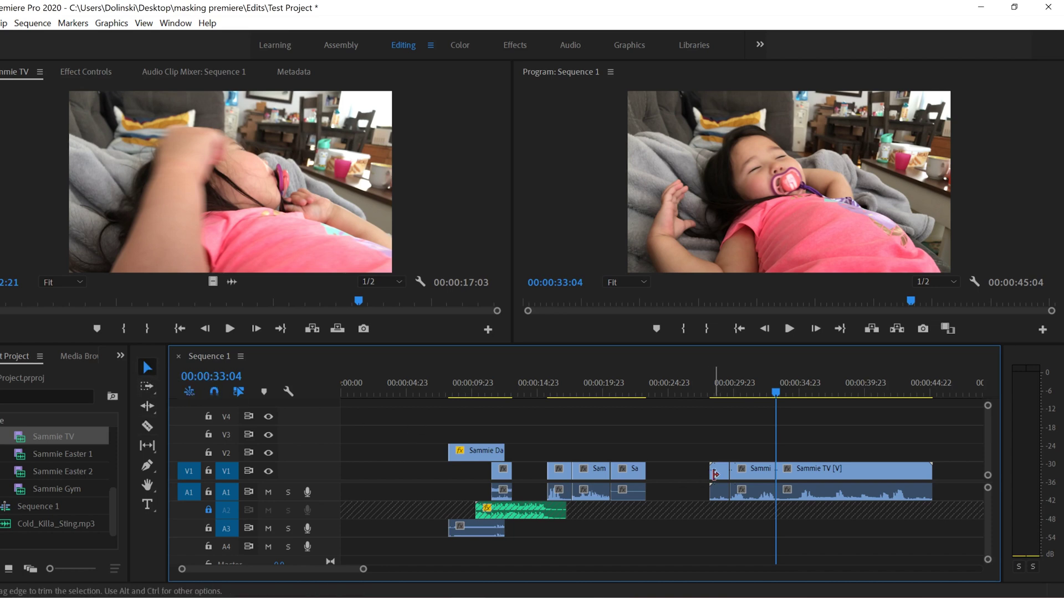
{"action": "left_click", "coordinate": [723, 478]}
{"action": "key", "text": "Delete"}
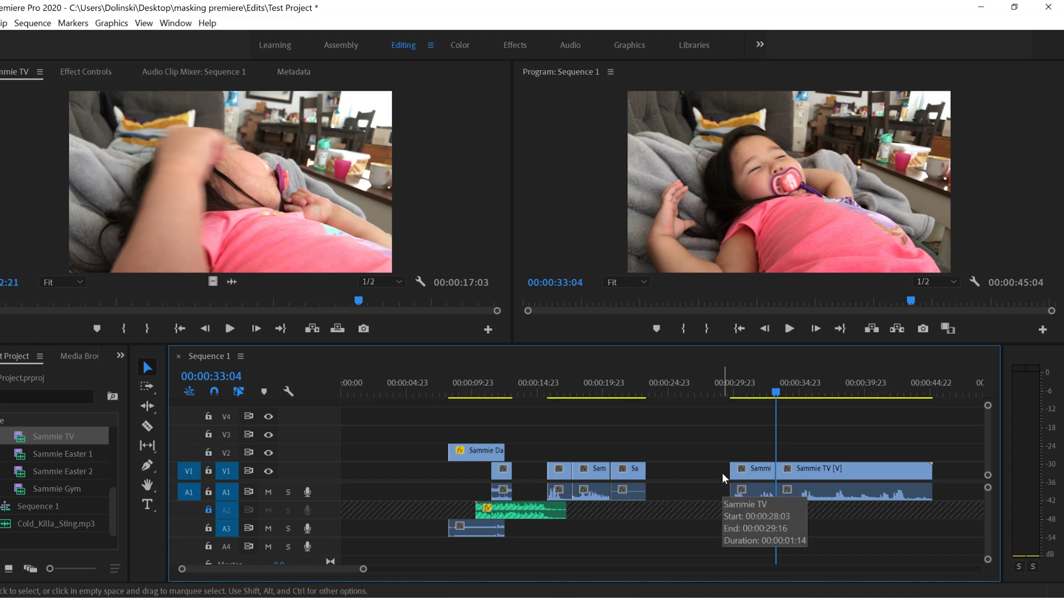
{"action": "left_click", "coordinate": [818, 474]}
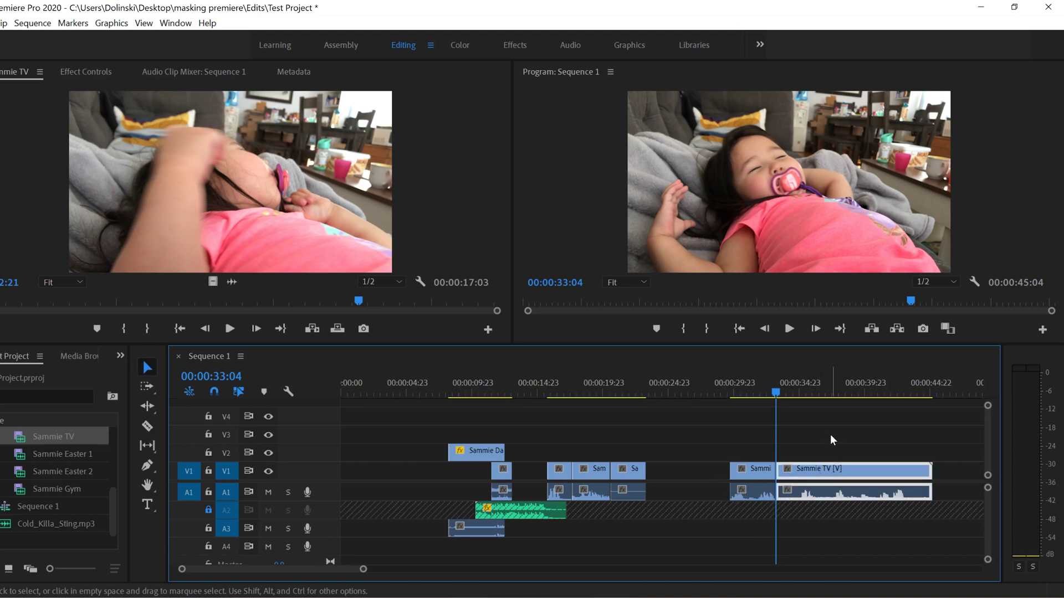
{"action": "key", "text": "Delete"}
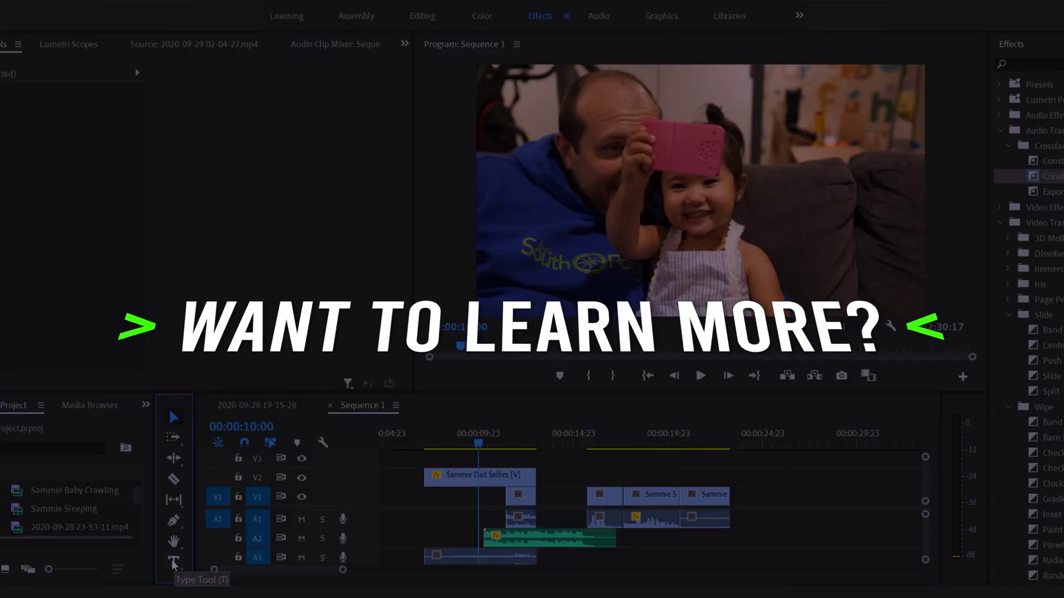
Step: Add a title reading 'ADDING TEXT TO VIDEO EASY' over the video frame
{"action": "key", "text": "t"}
{"action": "left_click_drag", "start_coordinate": [530, 233], "coordinate": [888, 297]}
{"action": "type", "text": "ADDING TEXT"}
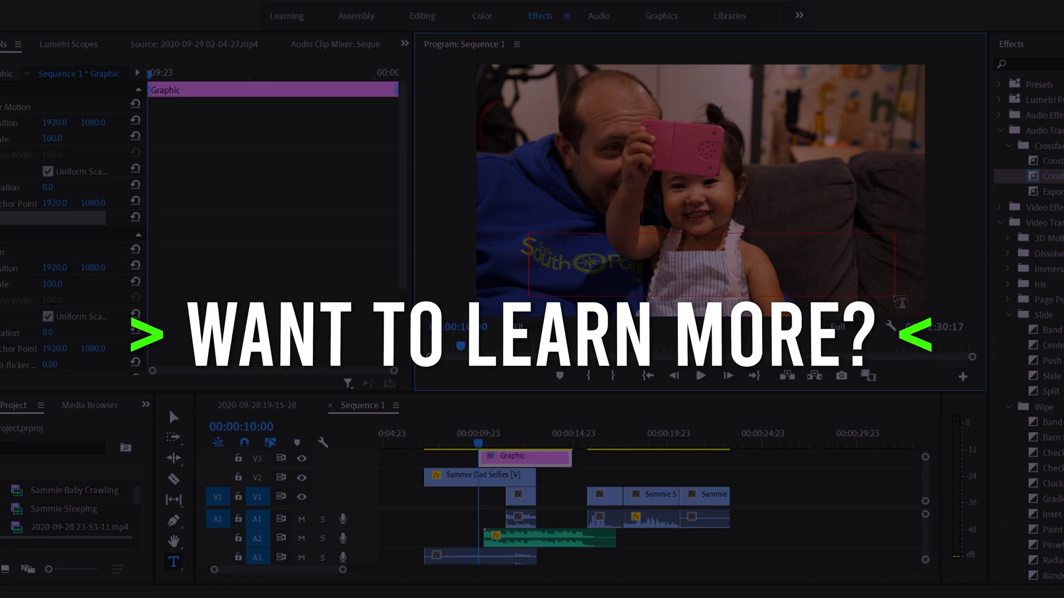
{"action": "type", "text": " TO VIDEO EASY"}
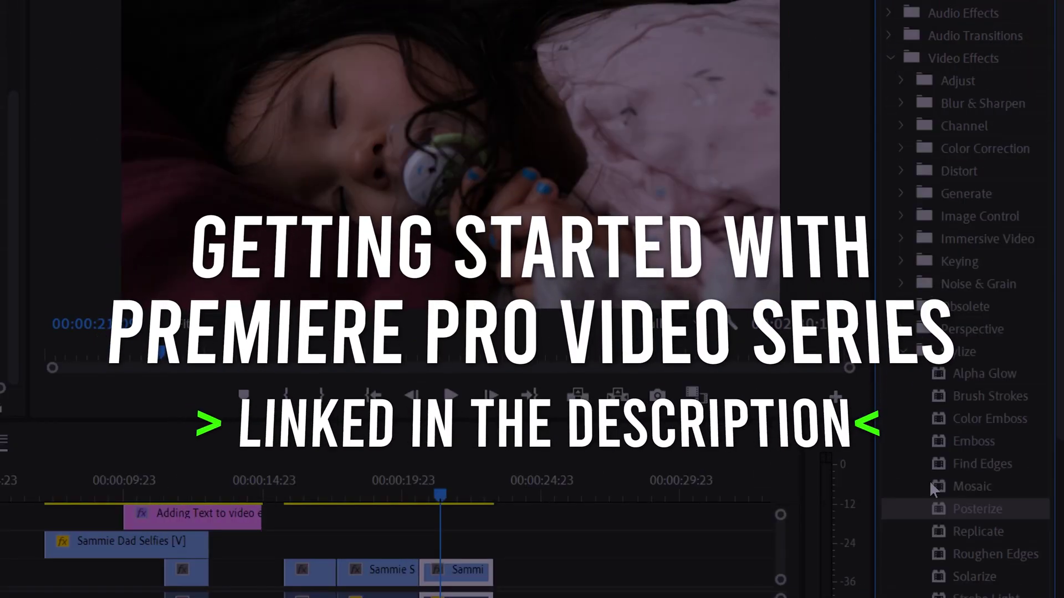
Step: Apply the Posterize effect to a Sammie clip in the timeline
{"action": "left_click_drag", "start_coordinate": [977, 509], "coordinate": [455, 569]}
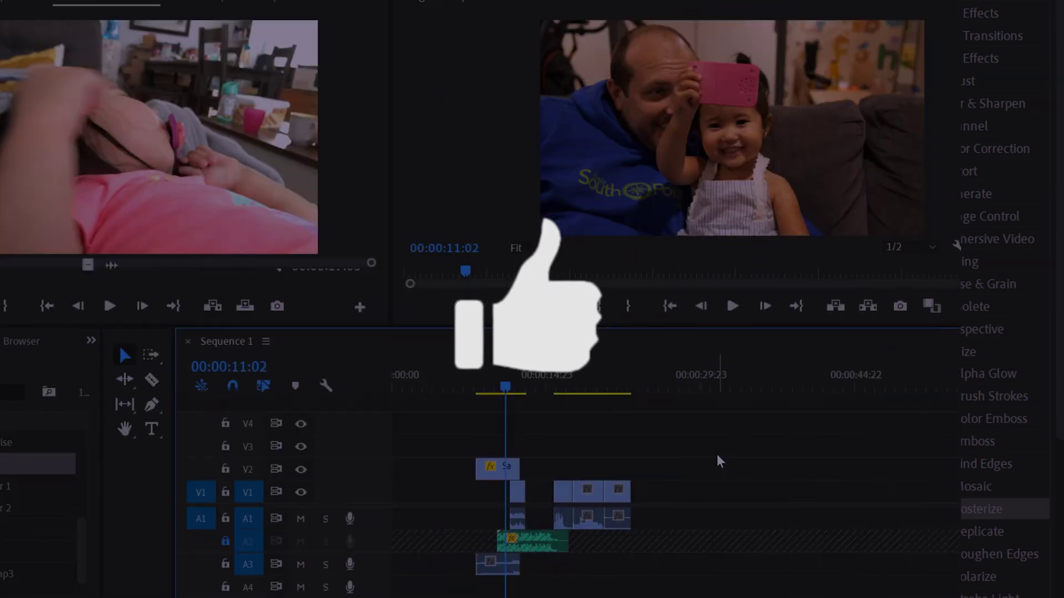
{"action": "key", "text": "equal"}
{"action": "key", "text": "equal"}
{"action": "key", "text": "equal"}
{"action": "key", "text": "equal"}
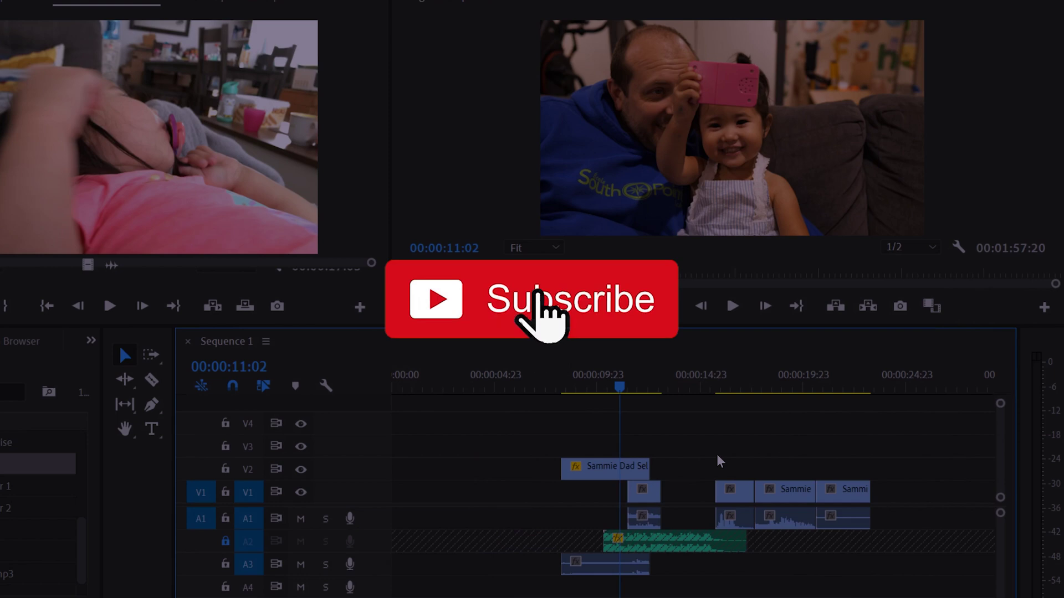
{"action": "key", "text": "minus"}
{"action": "key", "text": "minus"}
{"action": "key", "text": "minus"}
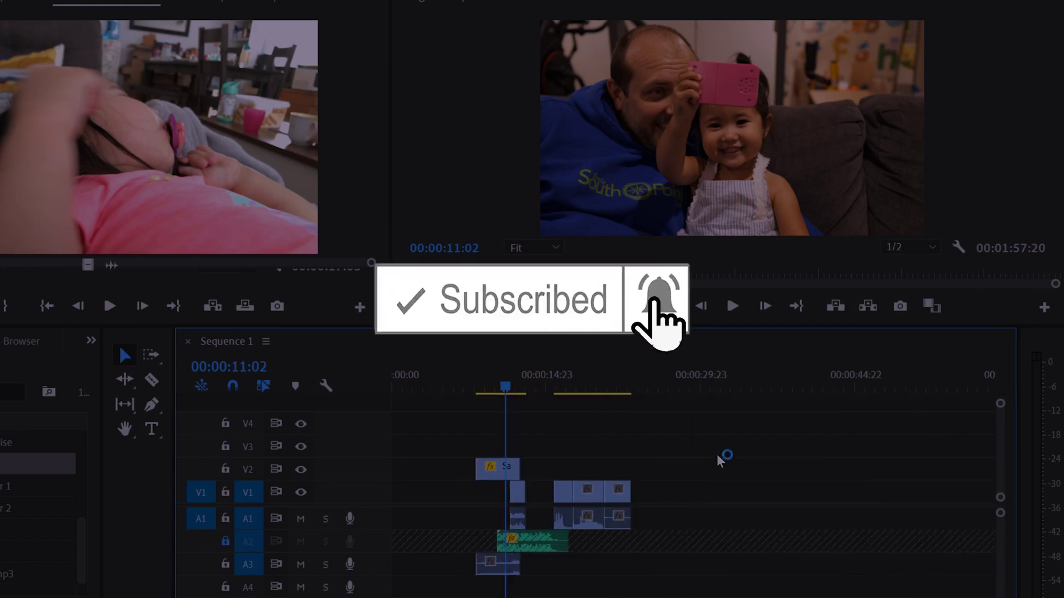